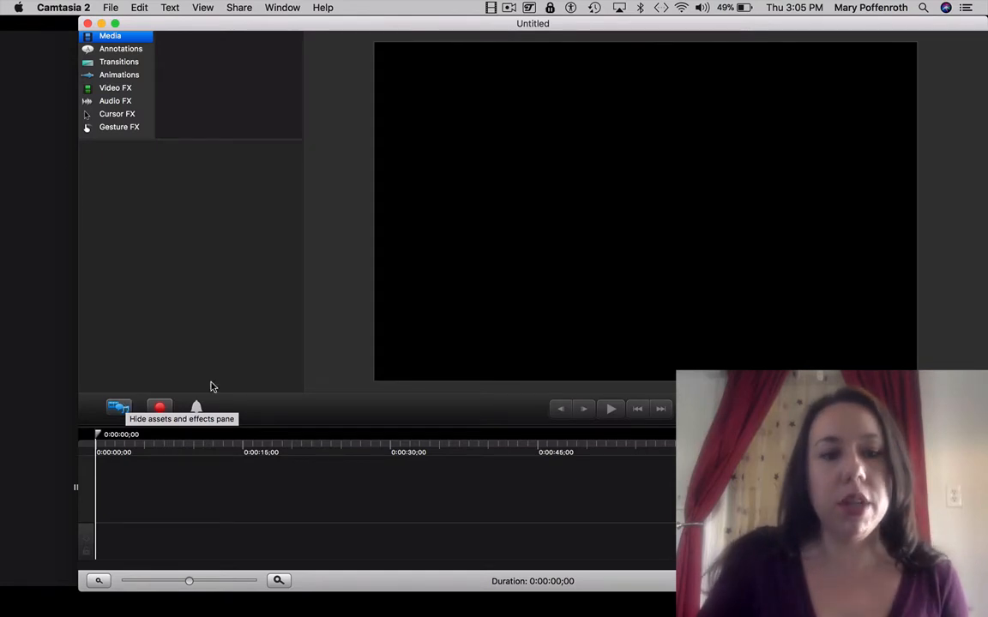
- Reveal the desktop, open IMG_8459.mov in QuickTime Player to preview the raw footage, and close the preview
key(super+h)
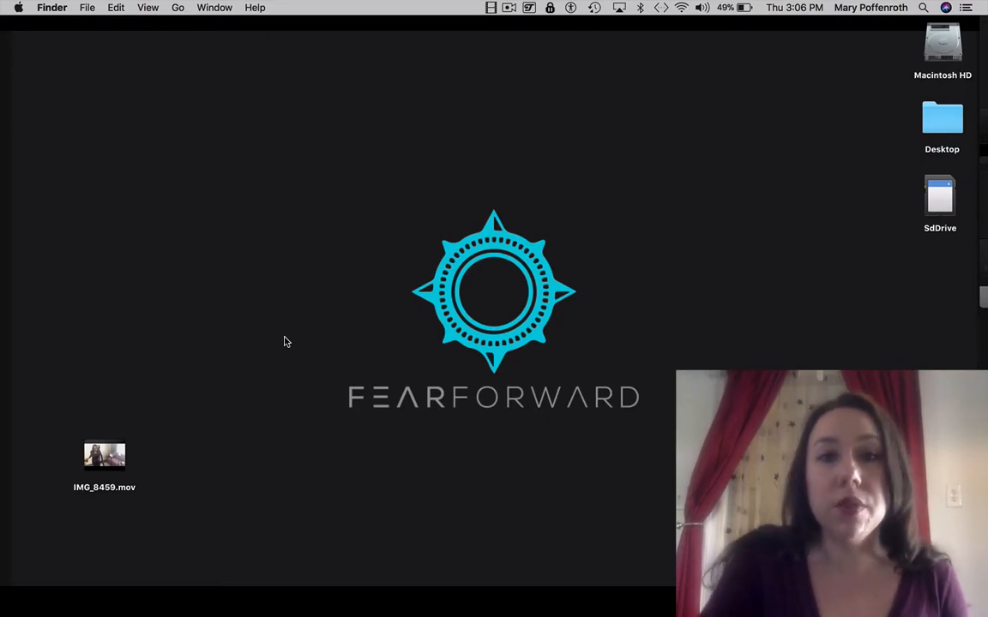
mouse_move(120, 457)
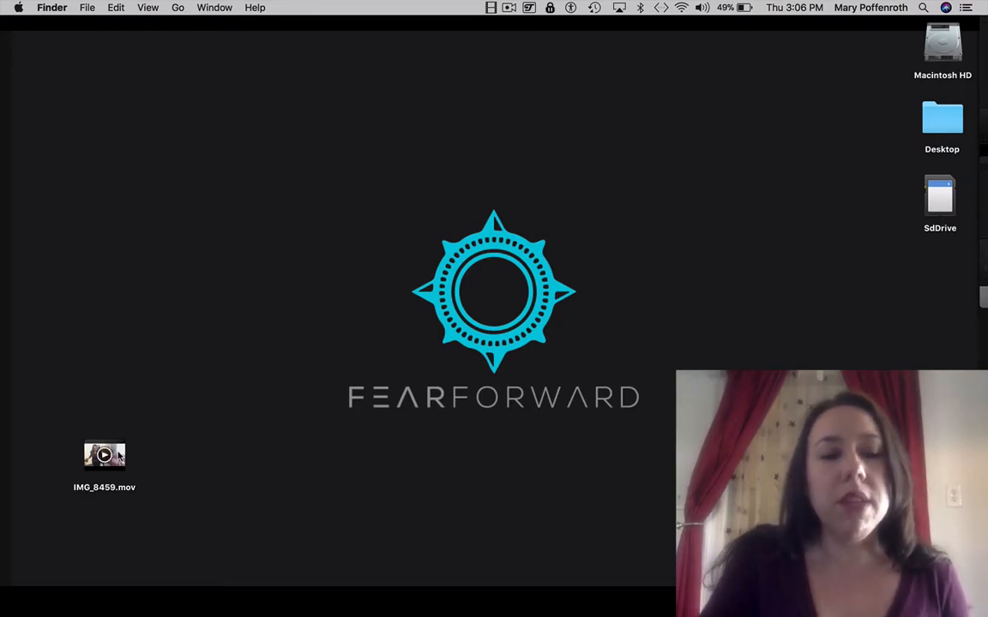
double_click(120, 457)
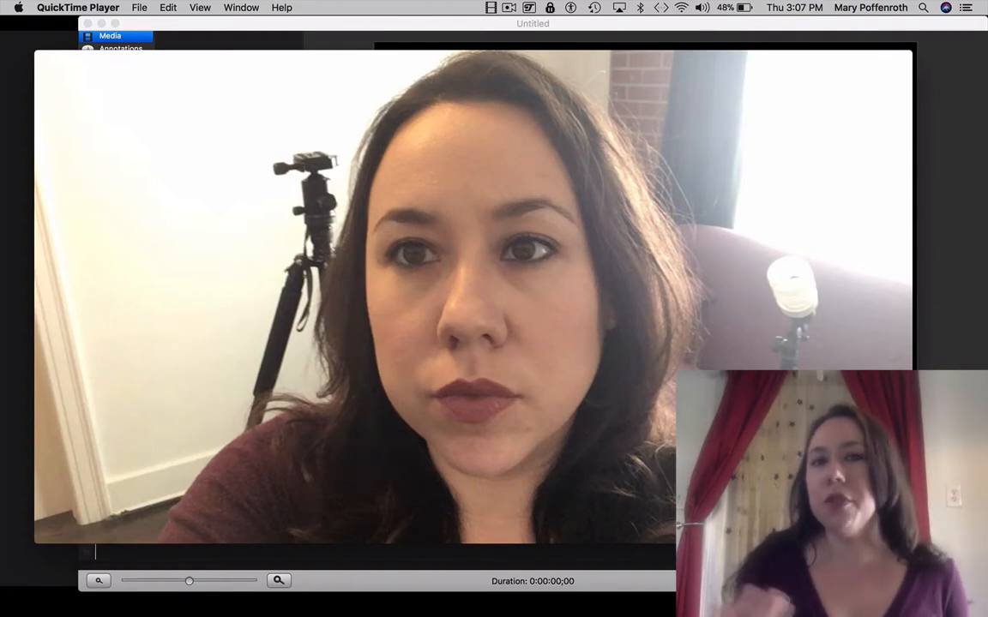
mouse_move(351, 95)
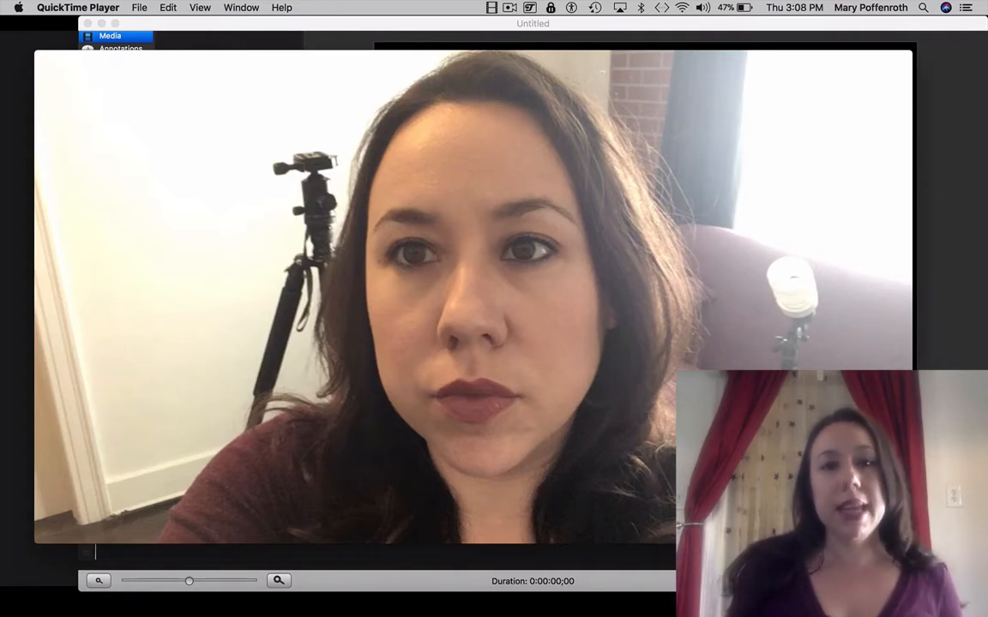
mouse_move(302, 72)
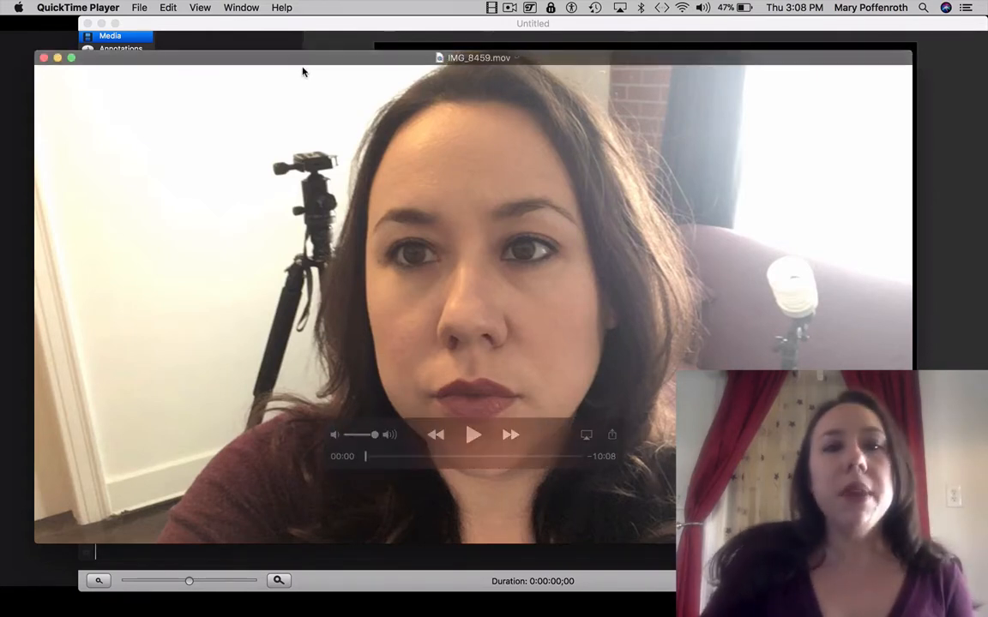
click(44, 57)
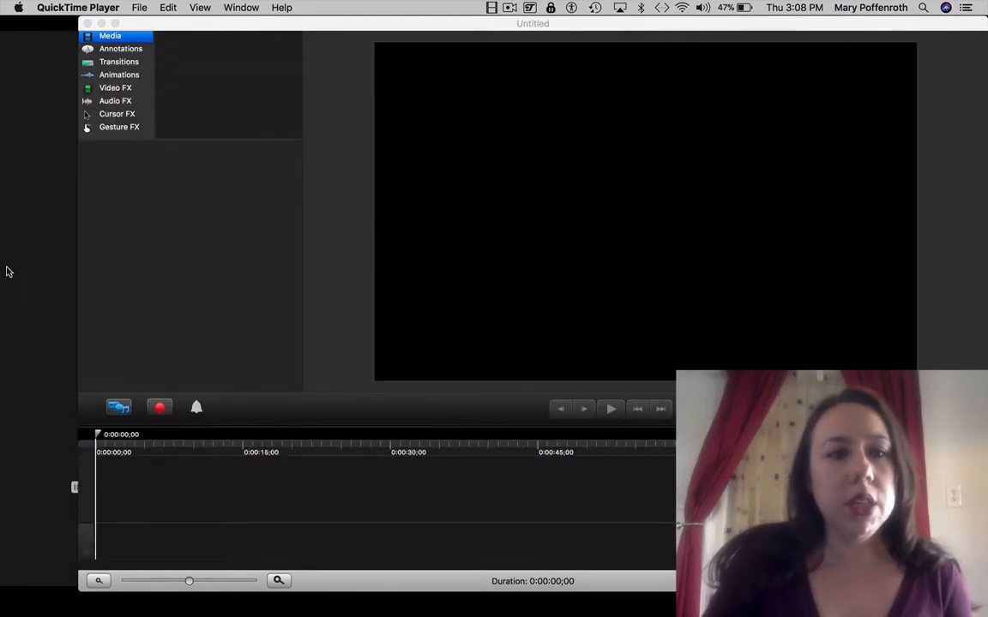
- In Camtasia, import IMG_8459.mov from the desktop into the media bin and place it at the start of the timeline
click(75, 487)
drag(369, 22, 420, 19)
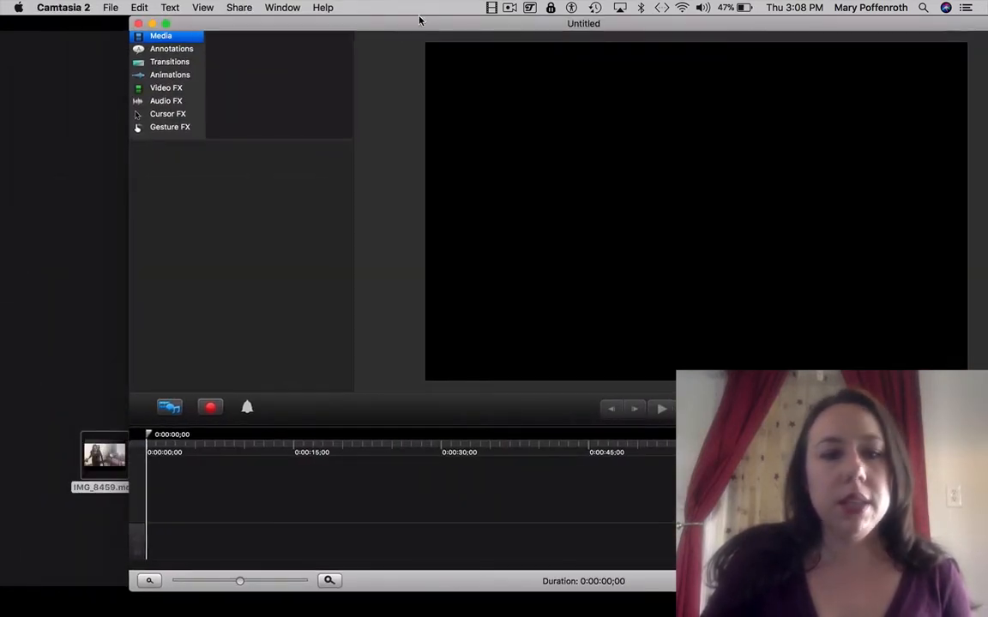
drag(103, 455, 225, 232)
mouse_move(583, 24)
mouse_down()
mouse_move(613, 22)
mouse_move(582, 22)
mouse_up()
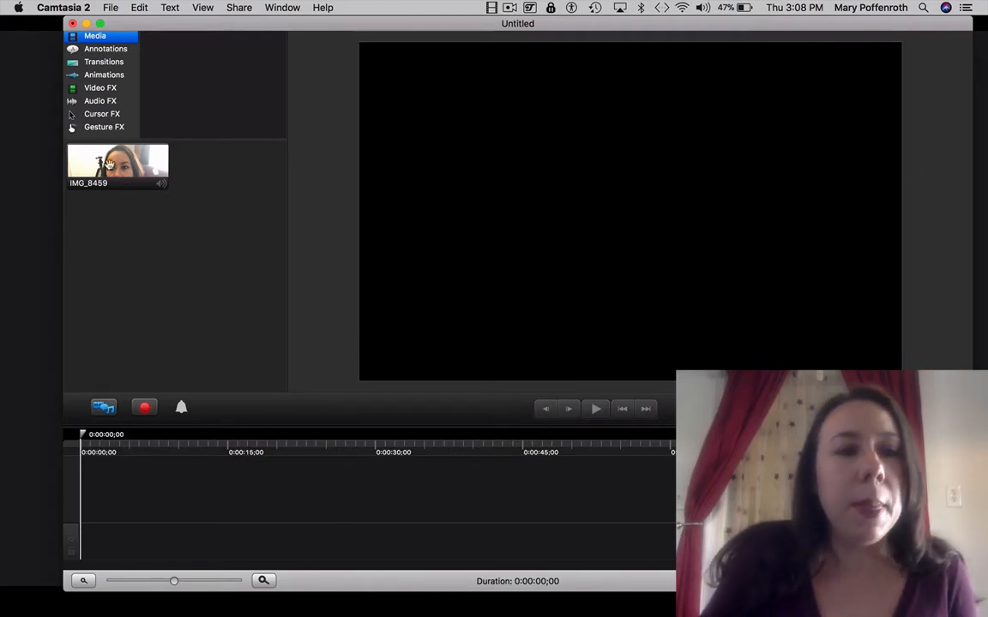
drag(110, 163, 97, 499)
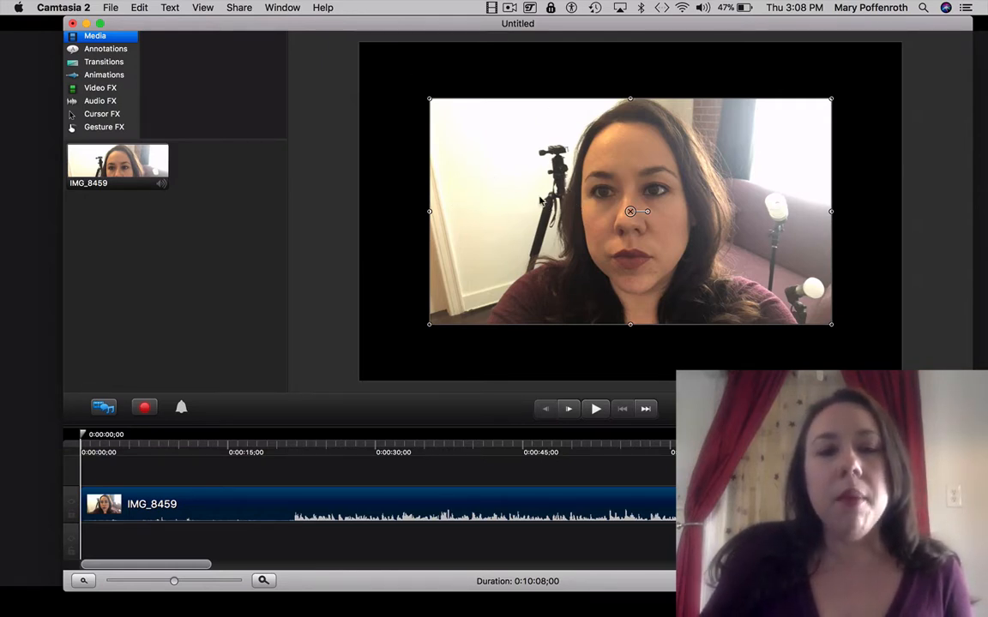
- Set the canvas to the 1080p HD (1920x1080) preset and apply it
right_click(390, 156)
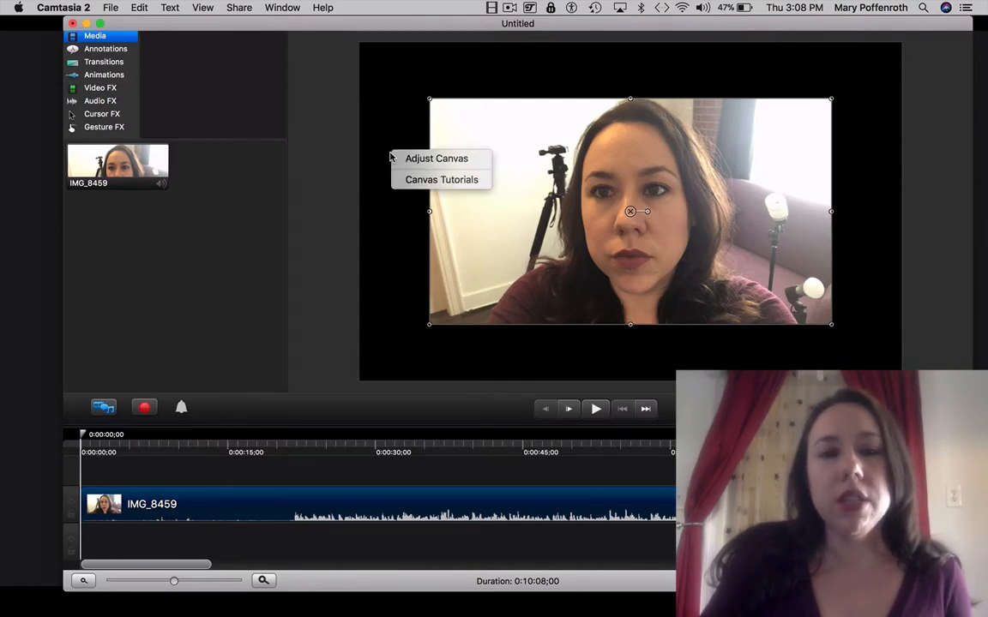
click(403, 158)
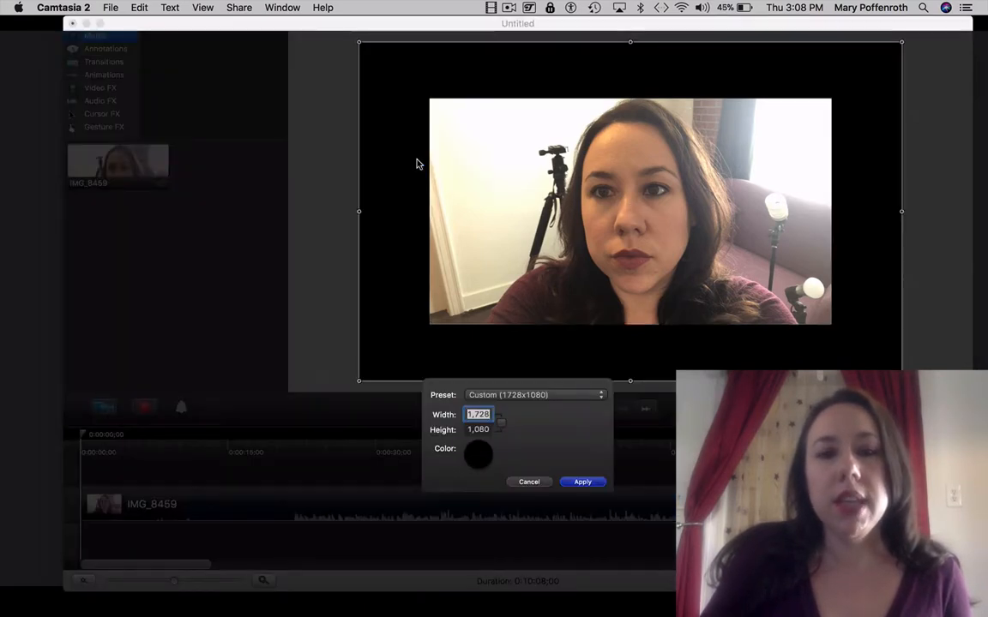
click(521, 395)
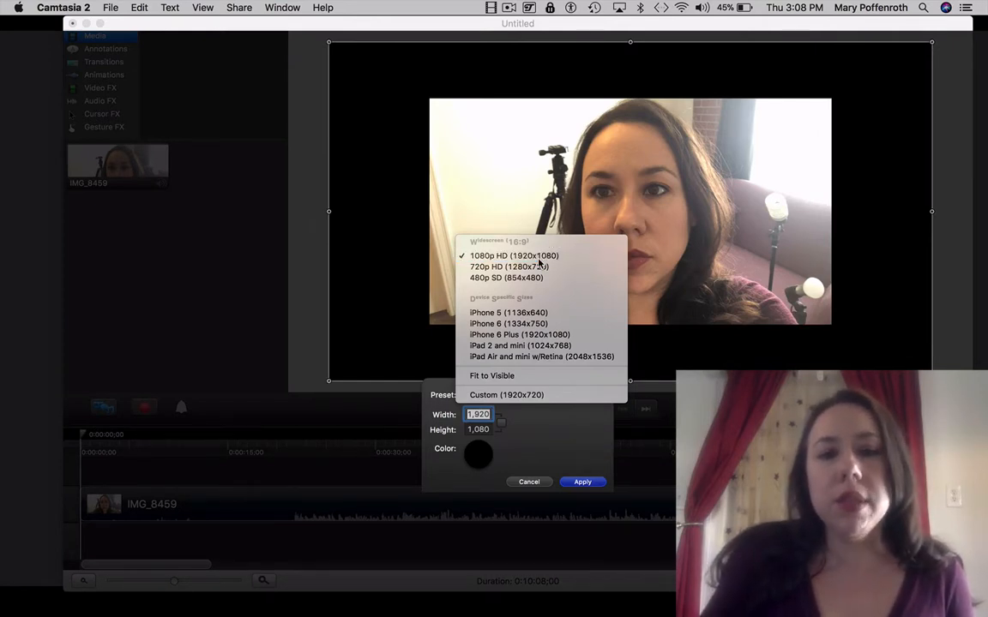
click(539, 261)
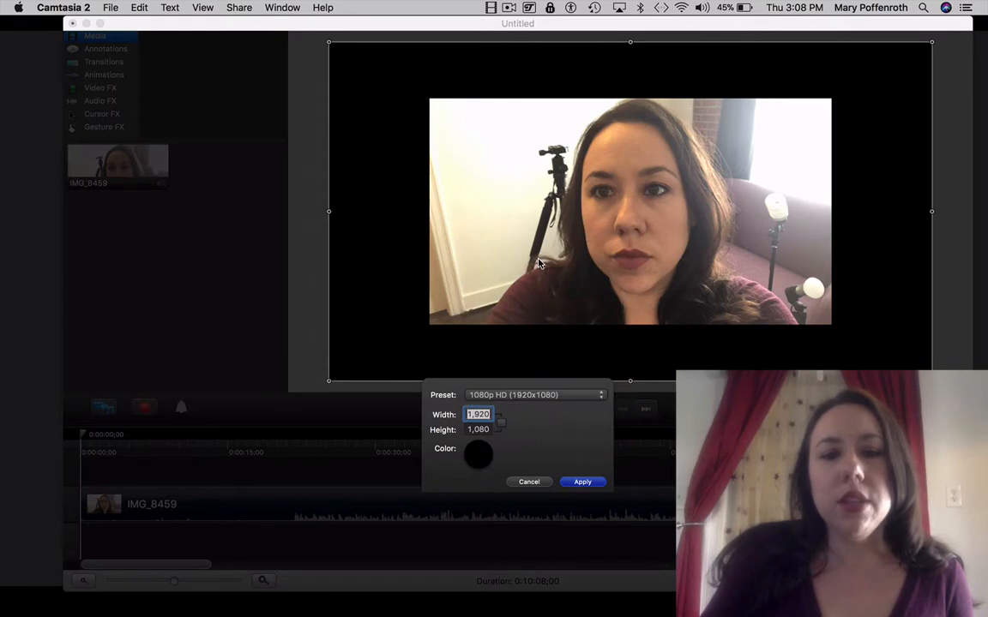
click(580, 482)
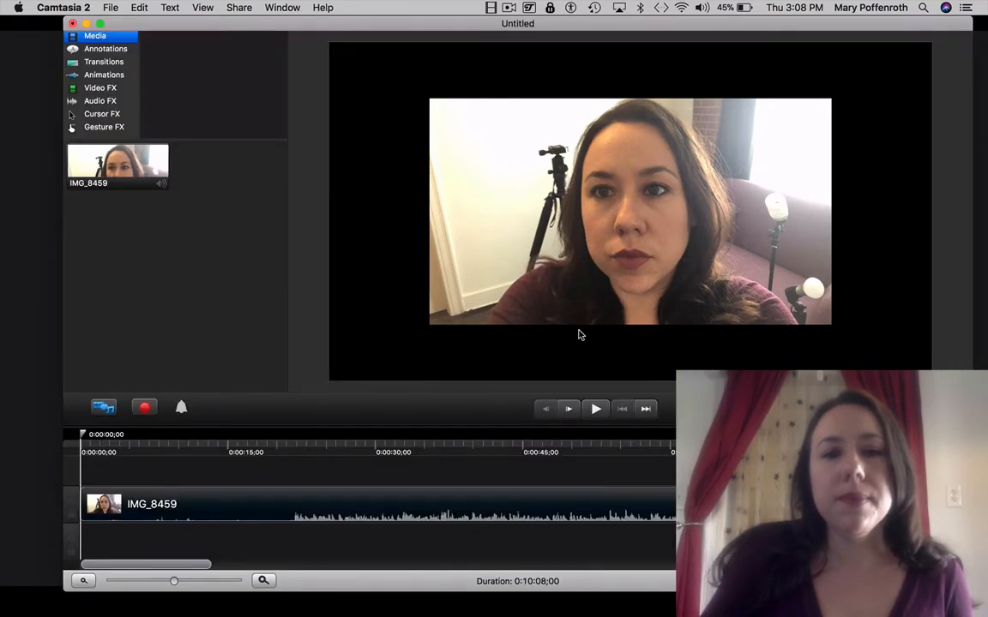
right_click(475, 227)
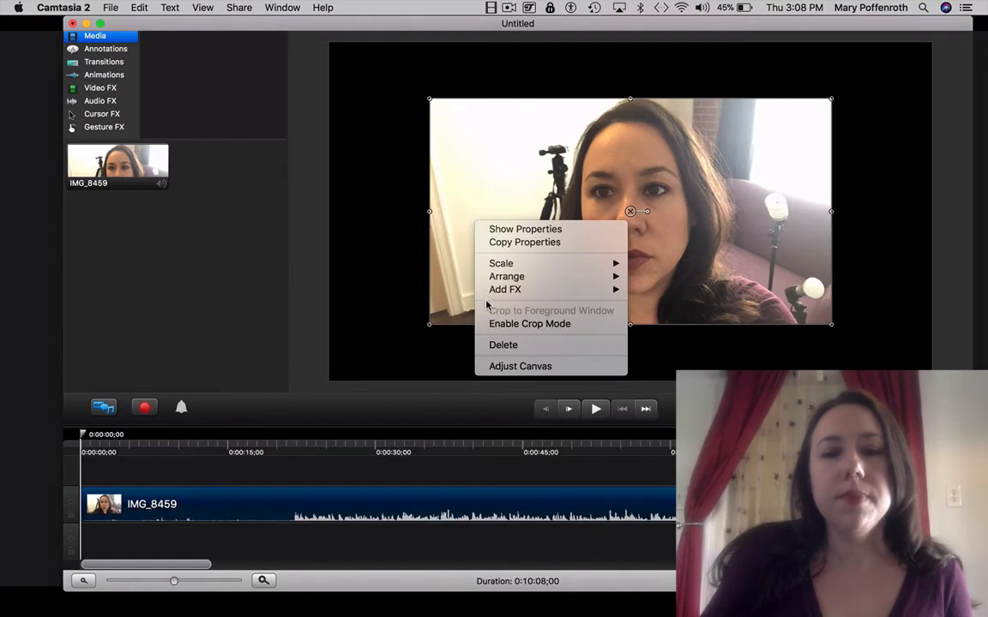
click(506, 366)
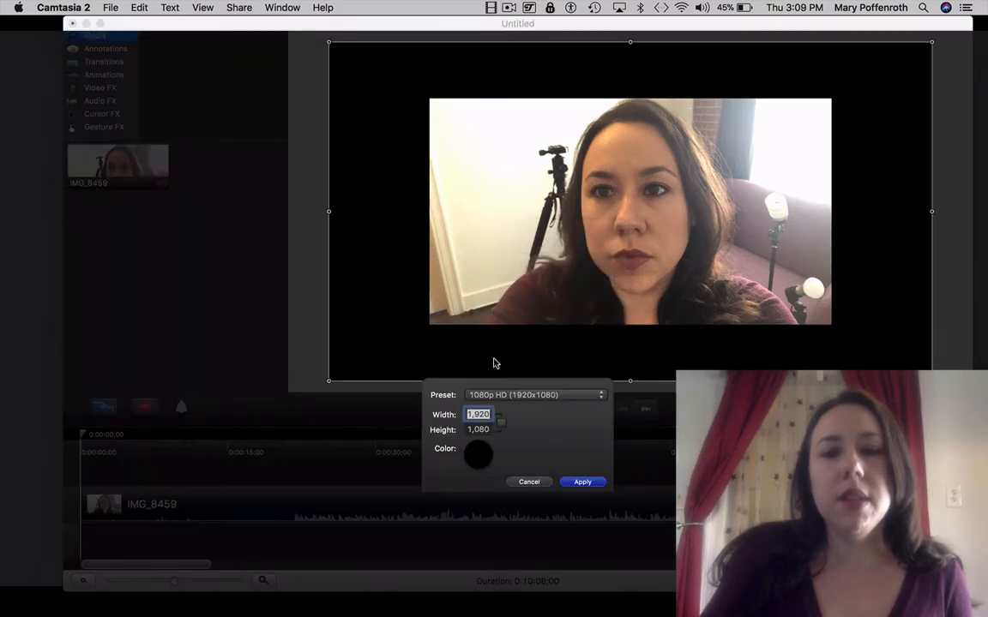
click(516, 396)
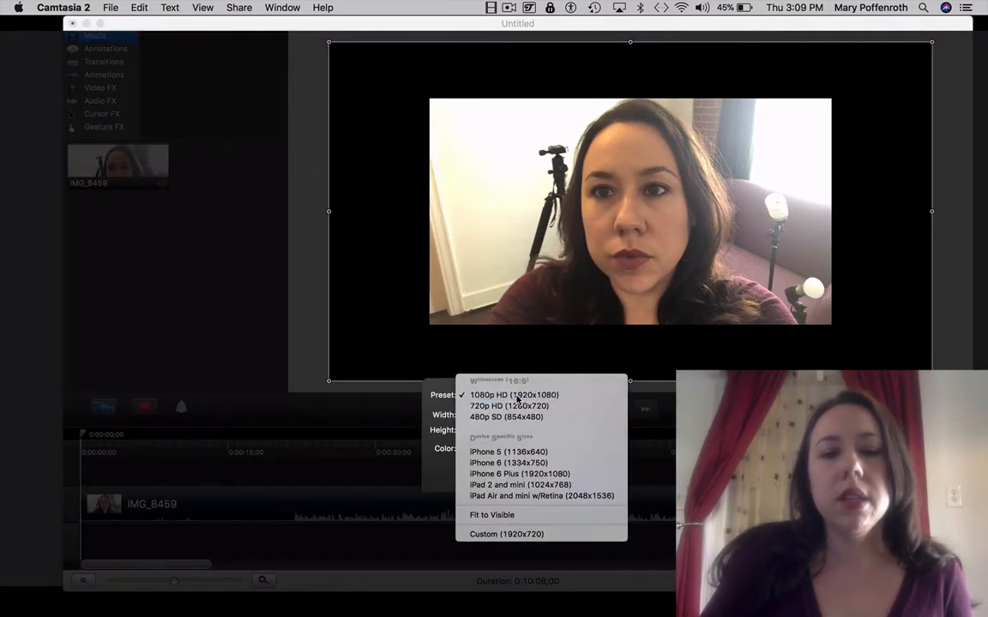
click(517, 396)
click(578, 481)
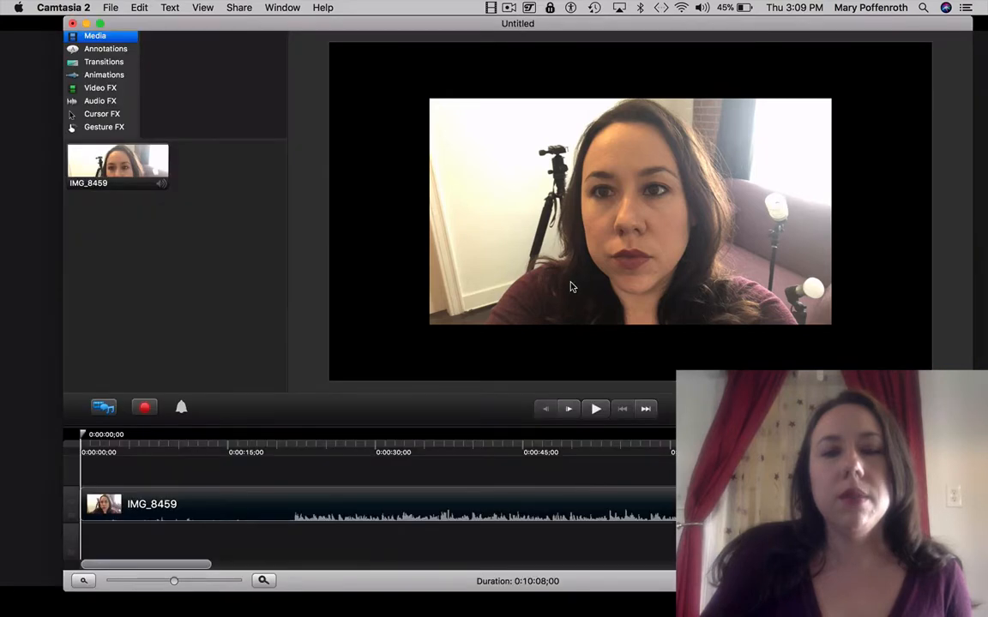
- Enlarge the IMG_8459 video on the canvas until it fills the whole frame
click(433, 103)
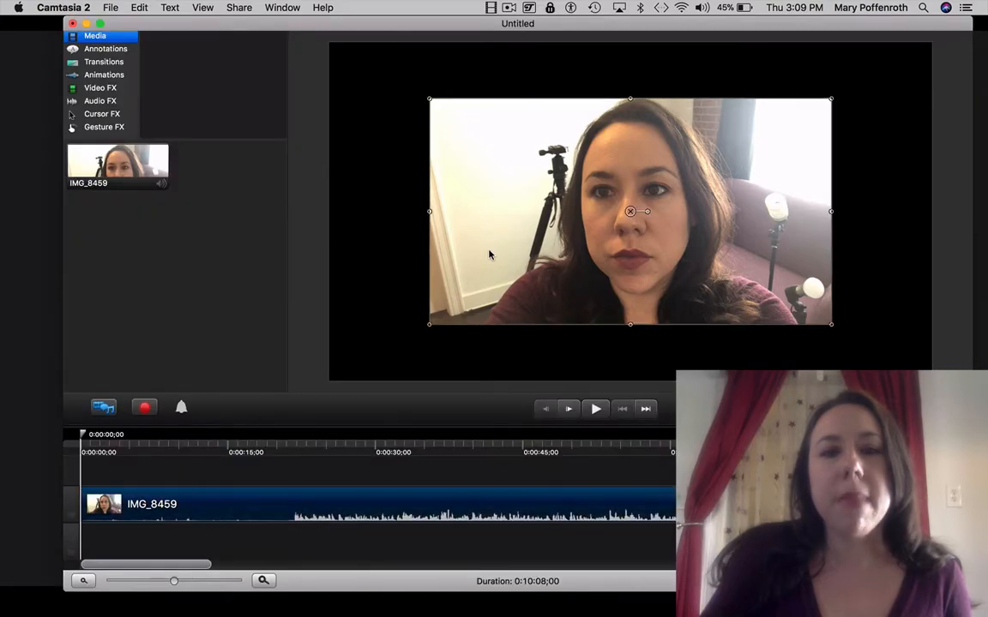
drag(429, 99, 329, 41)
drag(828, 324, 911, 366)
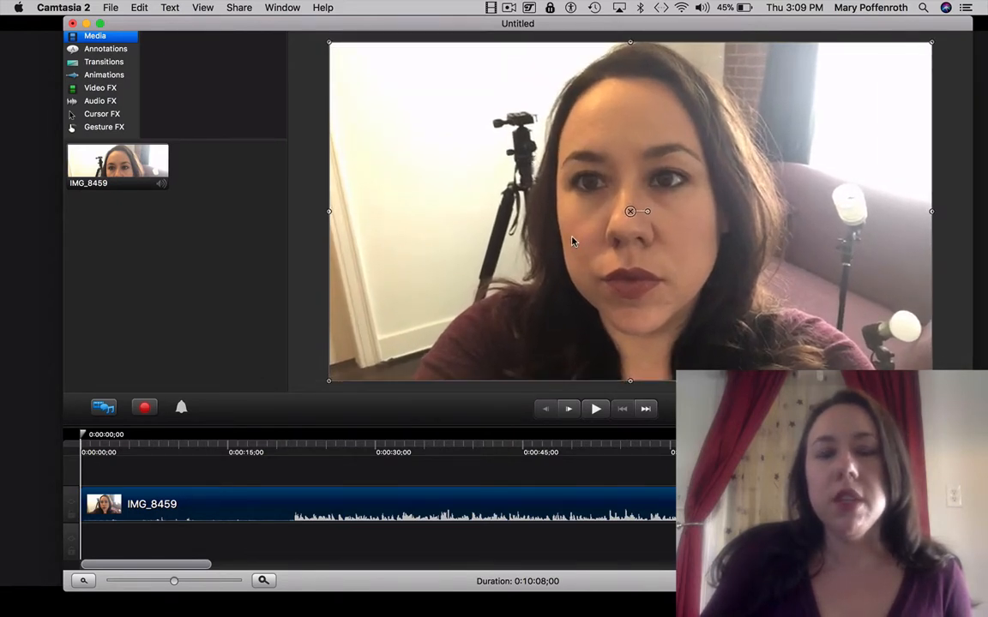
click(307, 182)
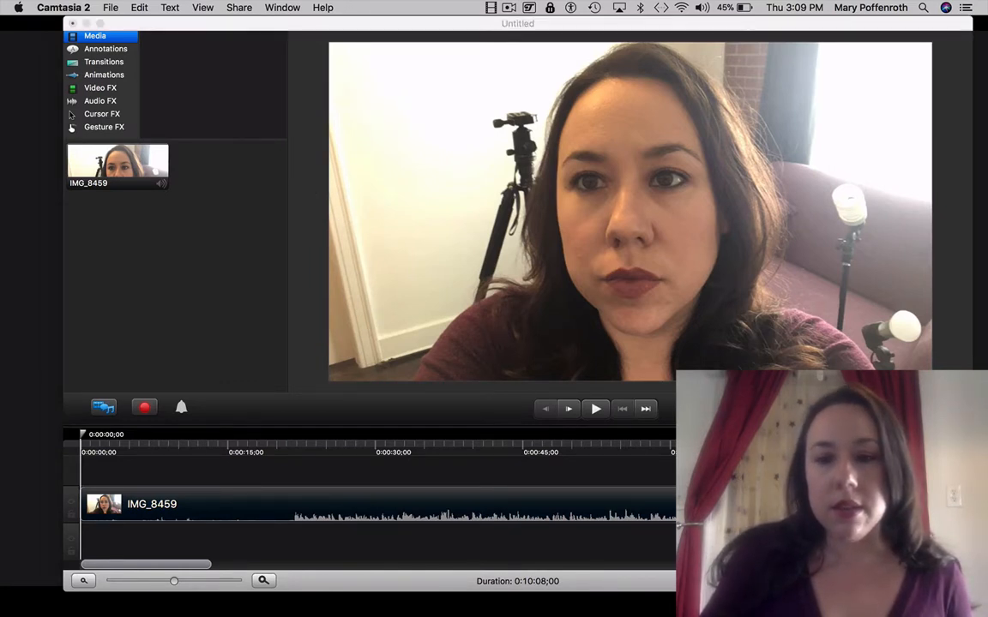
- Separate the IMG_8459 clip's audio from its video on the timeline
click(466, 518)
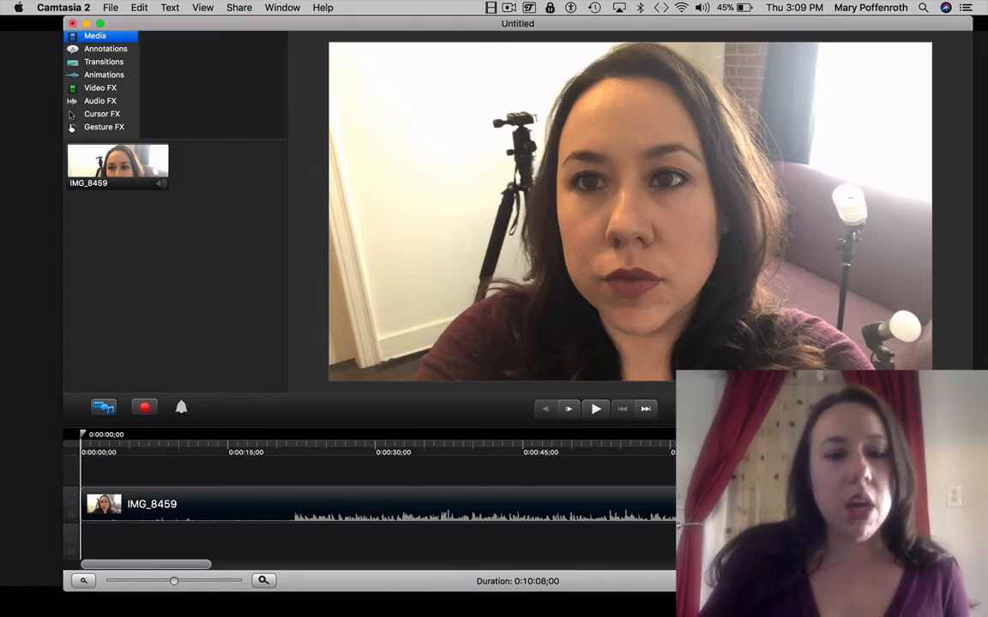
click(465, 518)
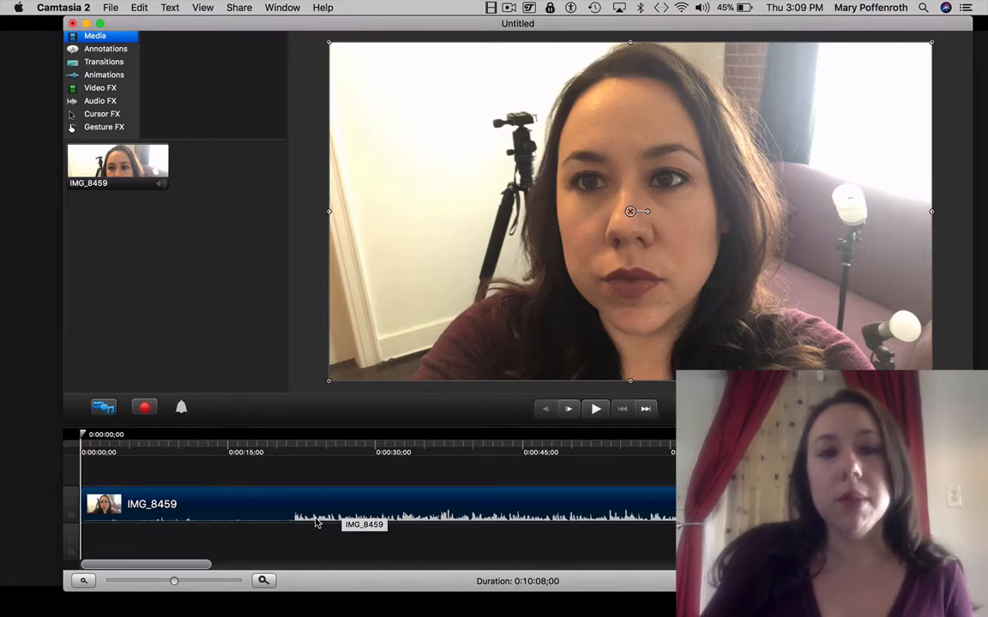
right_click(256, 509)
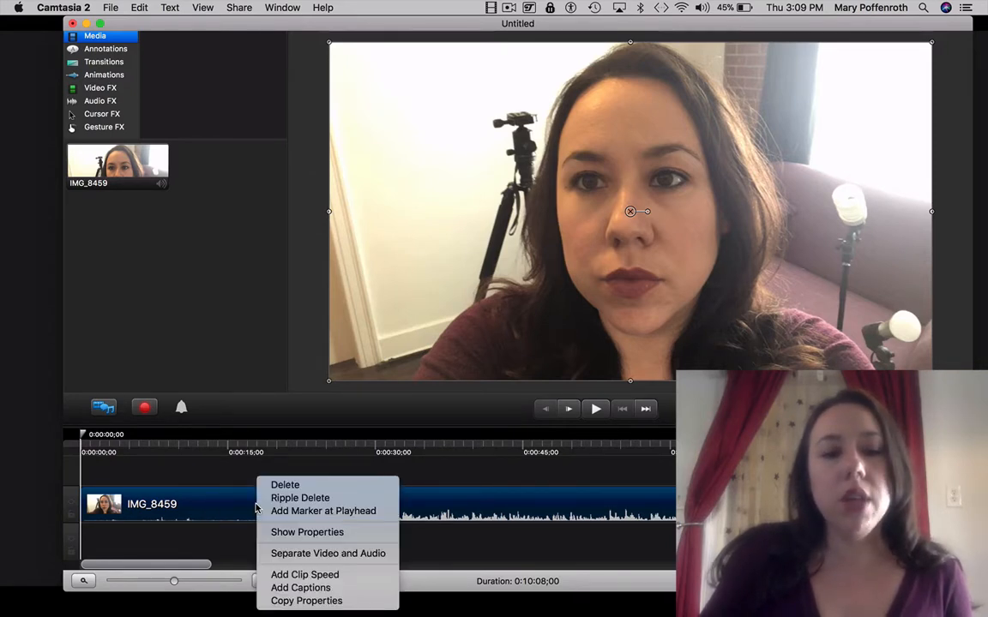
click(274, 553)
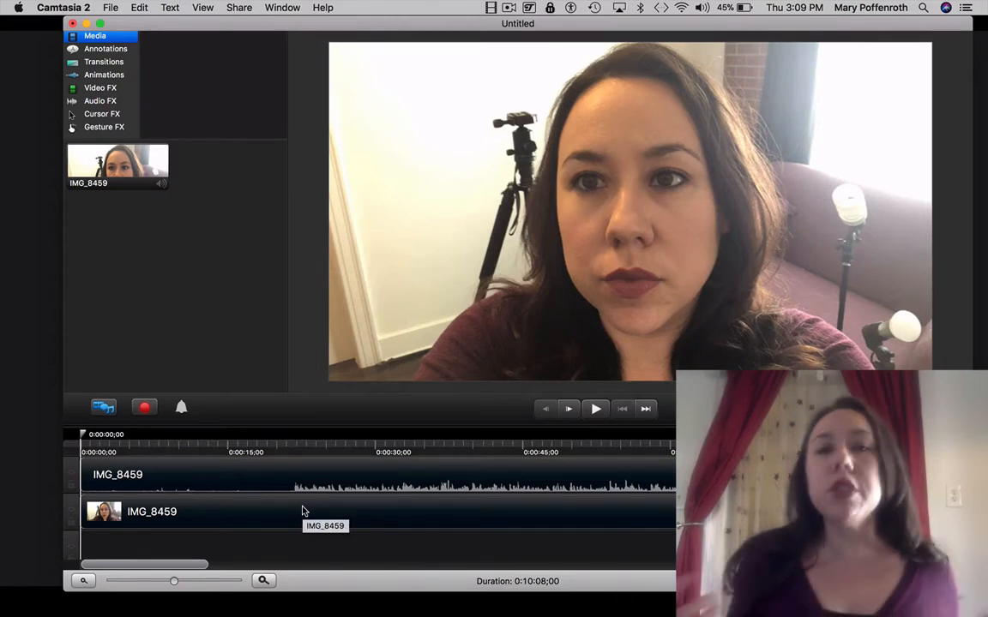
- Undo the separation so the clip's video and audio are joined on one track
right_click(264, 481)
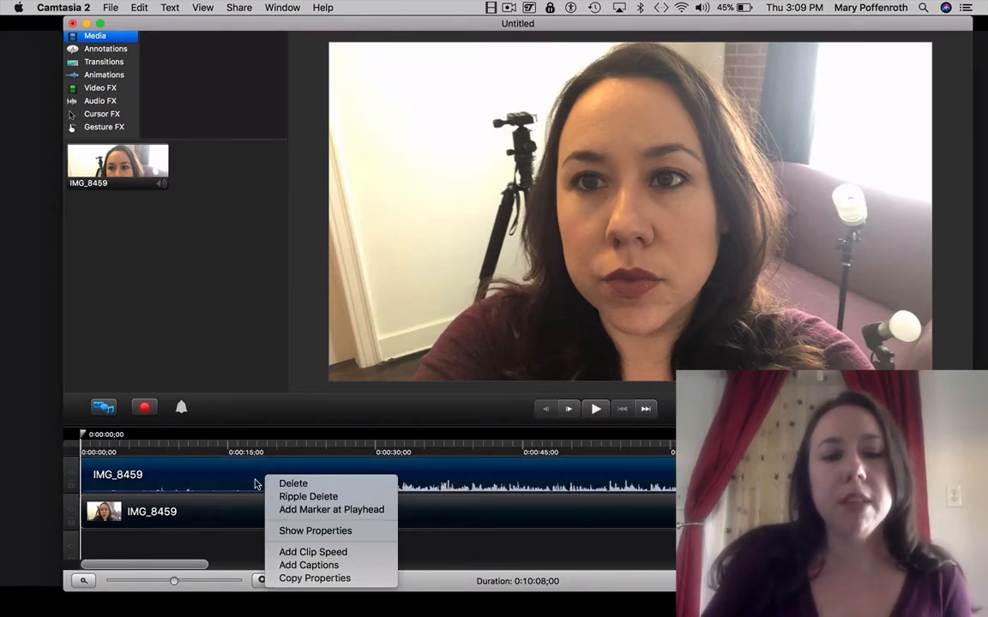
click(217, 505)
click(140, 7)
click(150, 24)
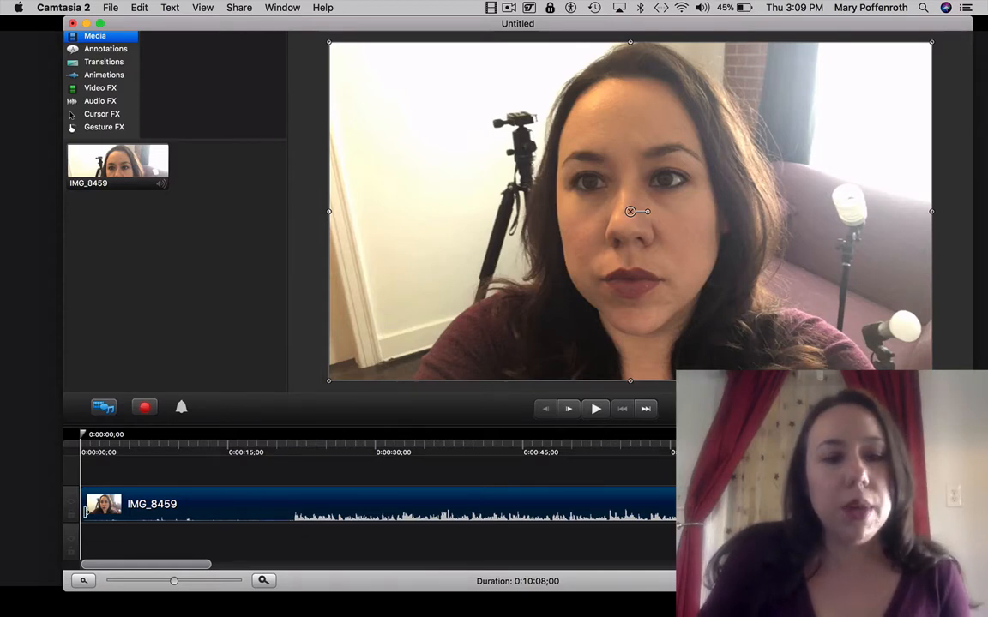
- Trim about 21 seconds of near-silence from the start of IMG_8459 and move the clip back to the timeline's beginning
drag(82, 504, 310, 513)
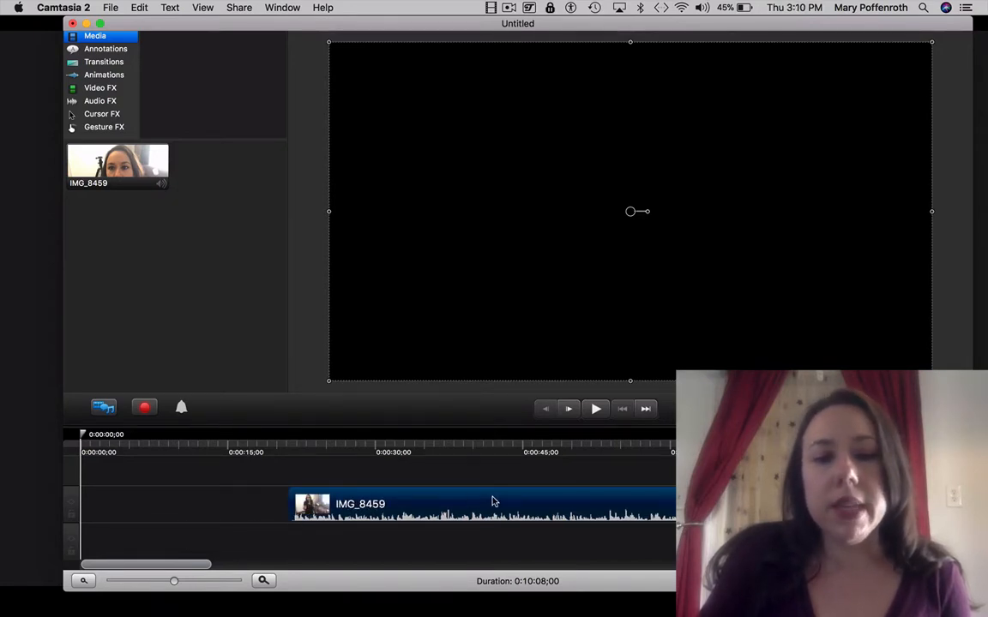
drag(495, 505, 275, 503)
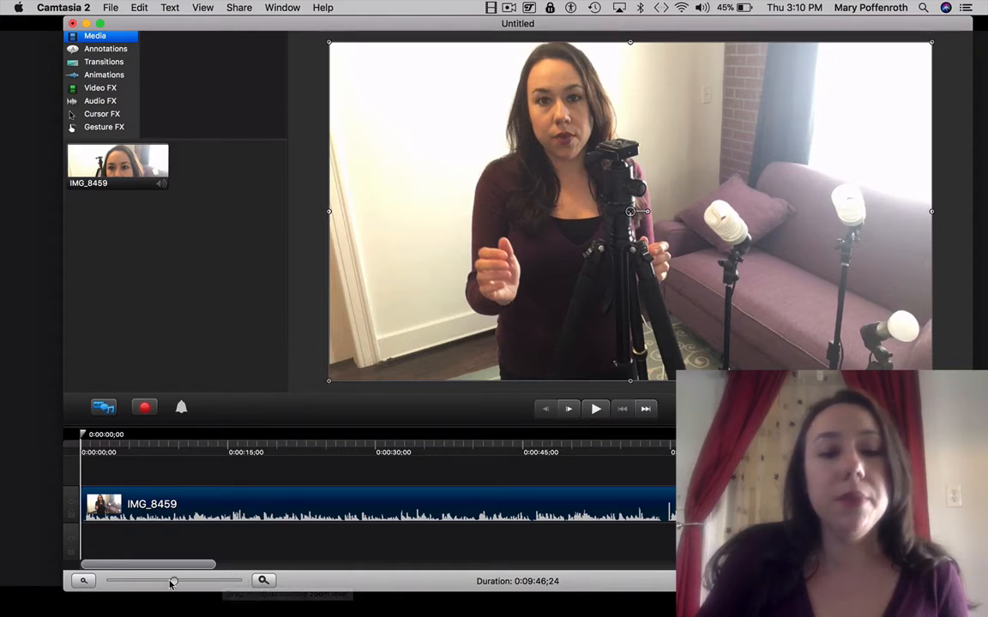
- Play the clip's opening at a lower system volume and trim about 20 more frames before the speech, with the clip starting at zero
drag(174, 582, 108, 581)
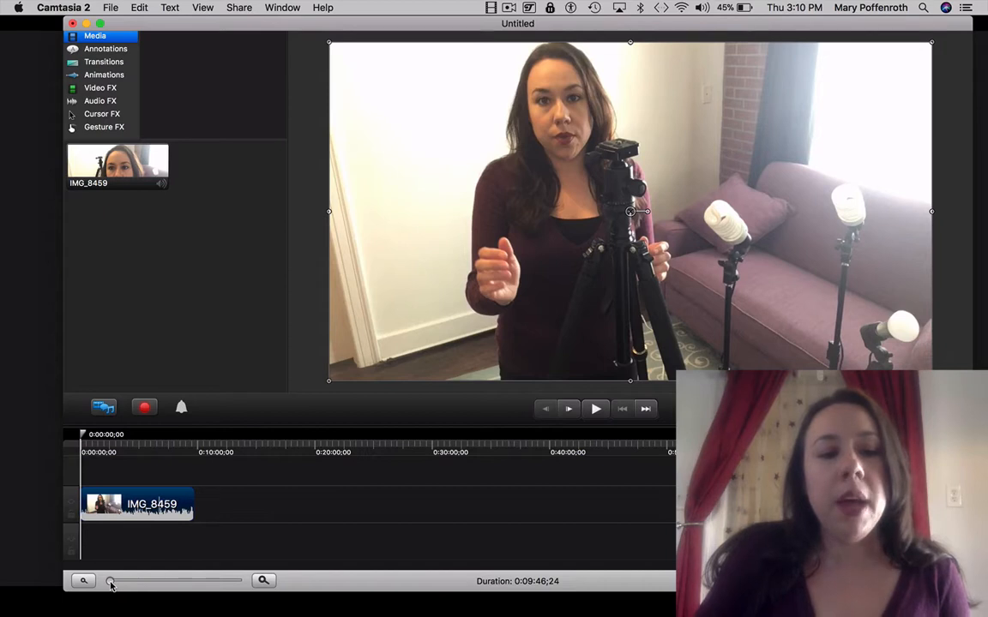
drag(111, 582, 220, 581)
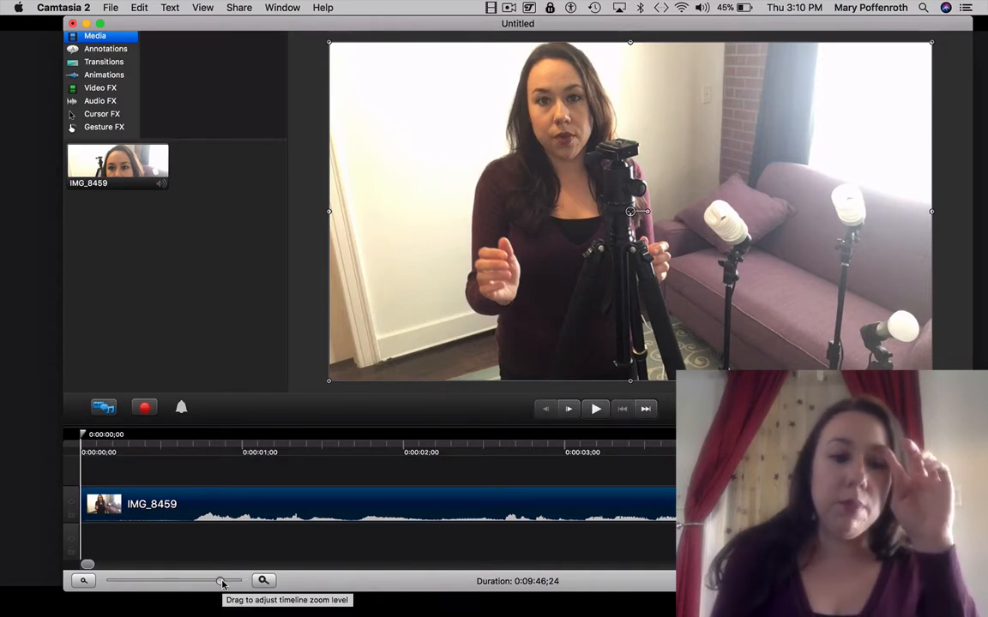
key(XF86AudioLowerVolume)
key(XF86AudioLowerVolume)
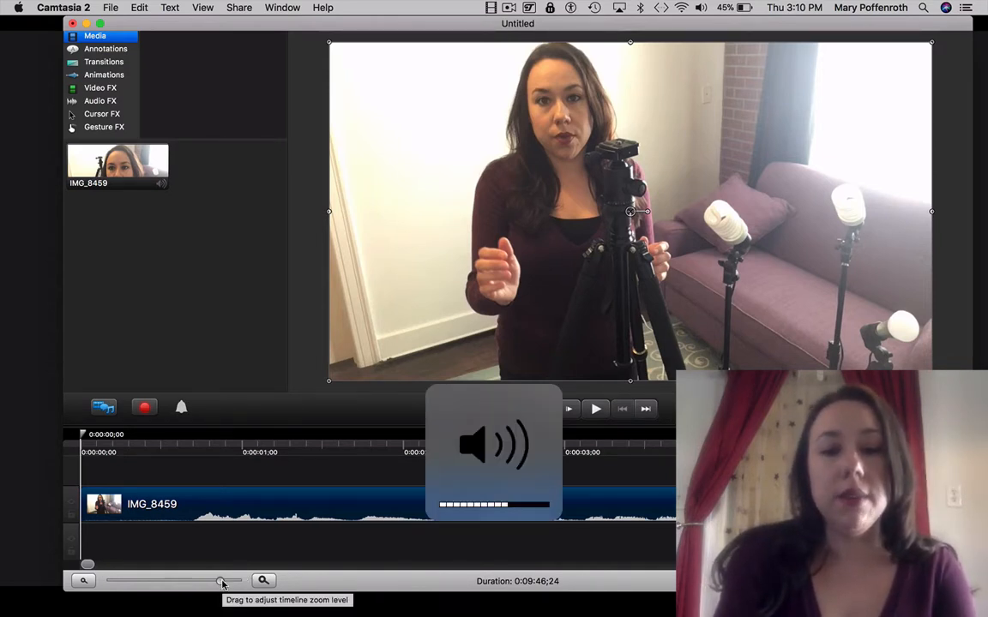
key(space)
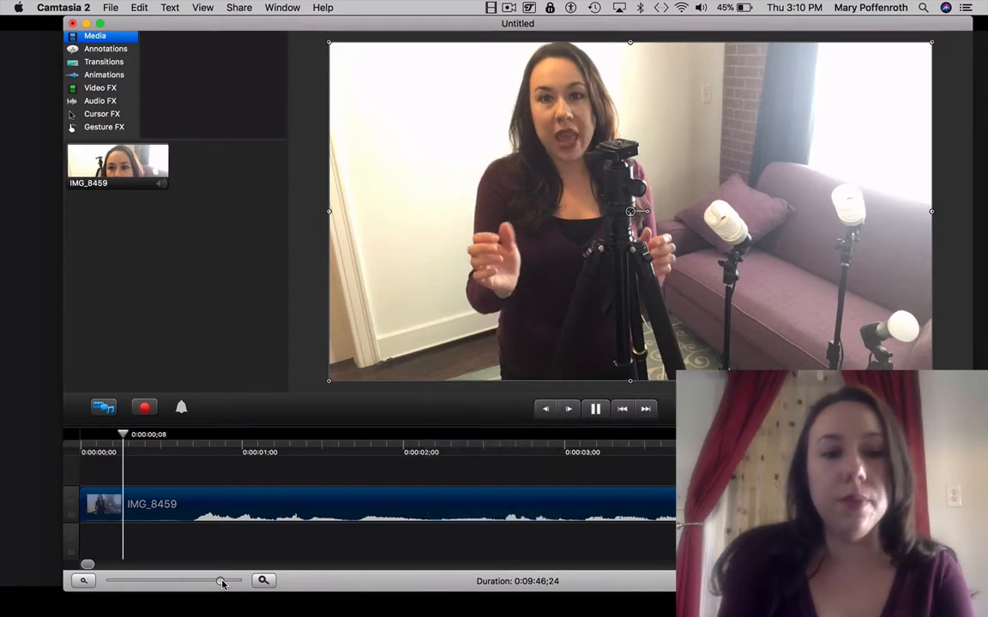
key(space)
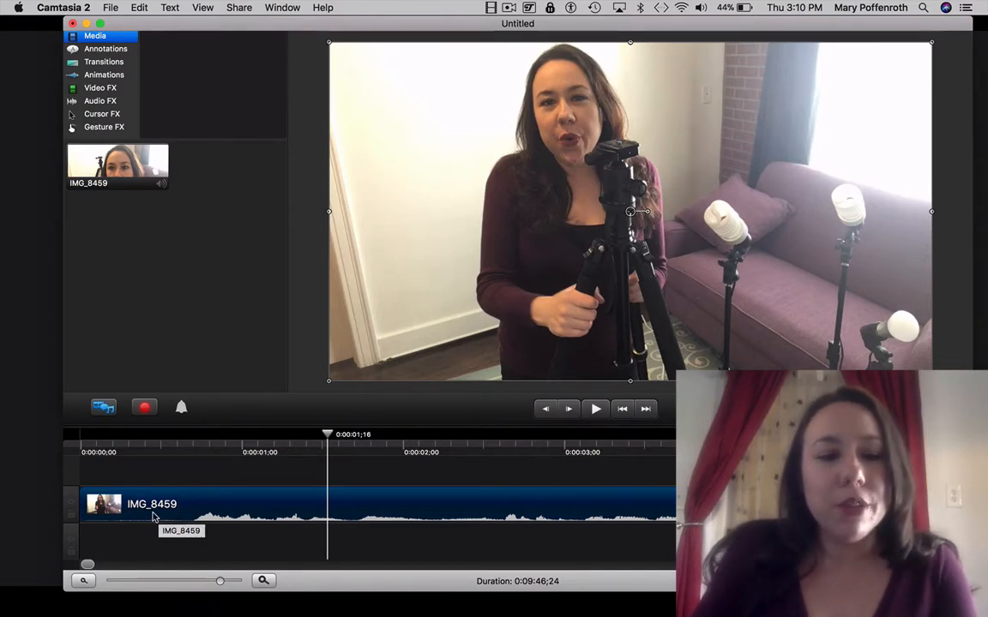
drag(80, 509, 187, 511)
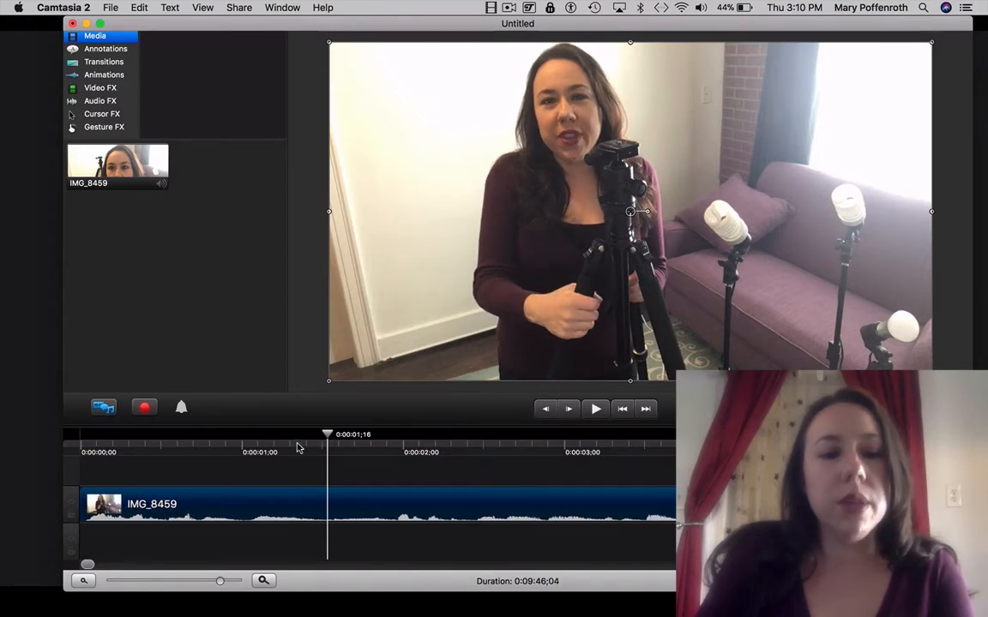
- Play the first second of the trimmed IMG_8459 clip from the timeline's beginning to check where the speech starts
drag(333, 437, 73, 442)
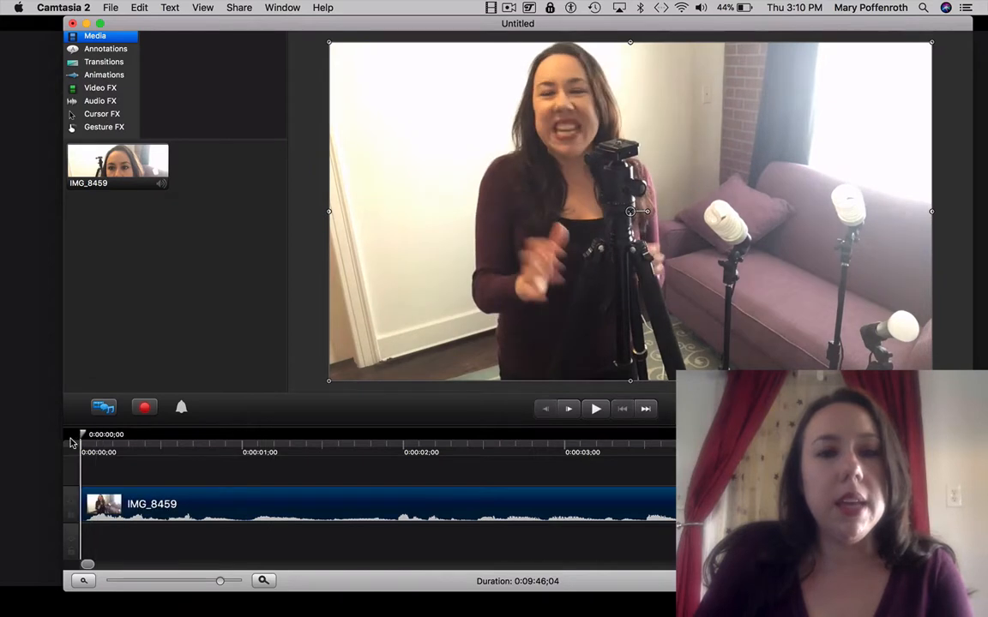
key(space)
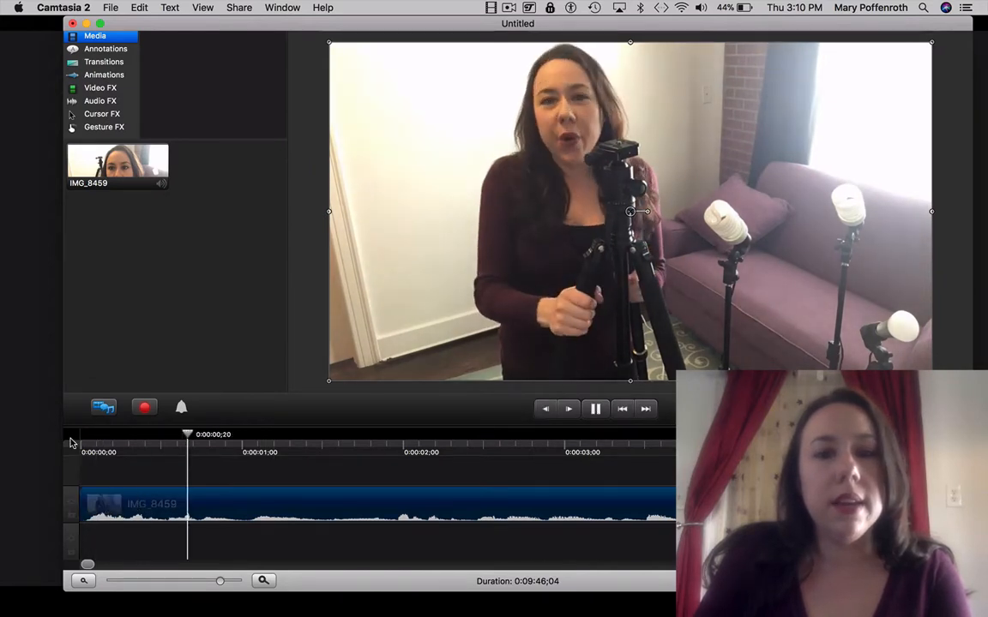
key(space)
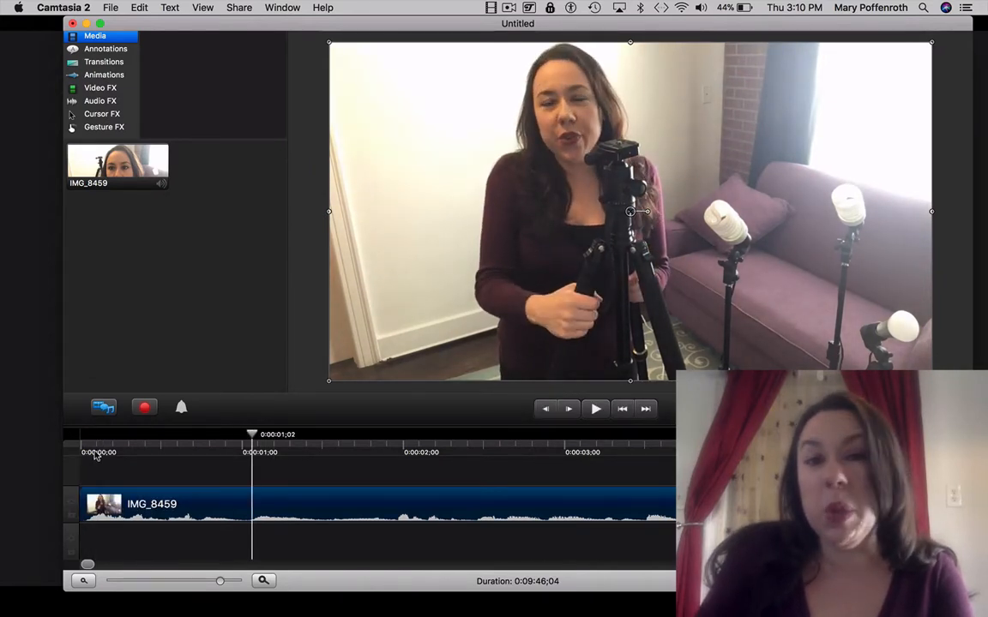
- Undo the last move and the last start trim of IMG_8459
click(139, 7)
click(144, 26)
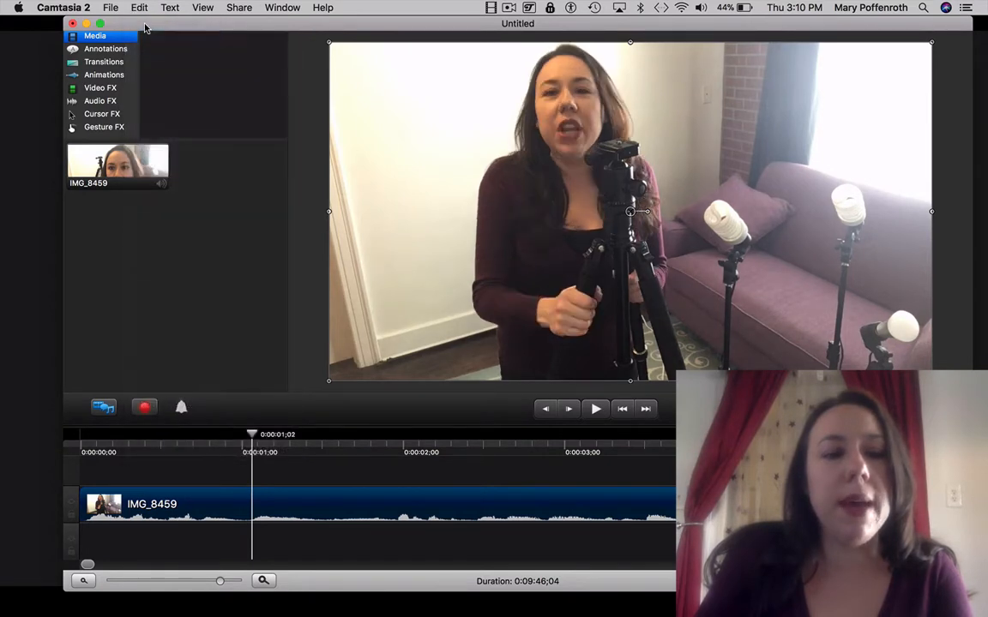
click(139, 7)
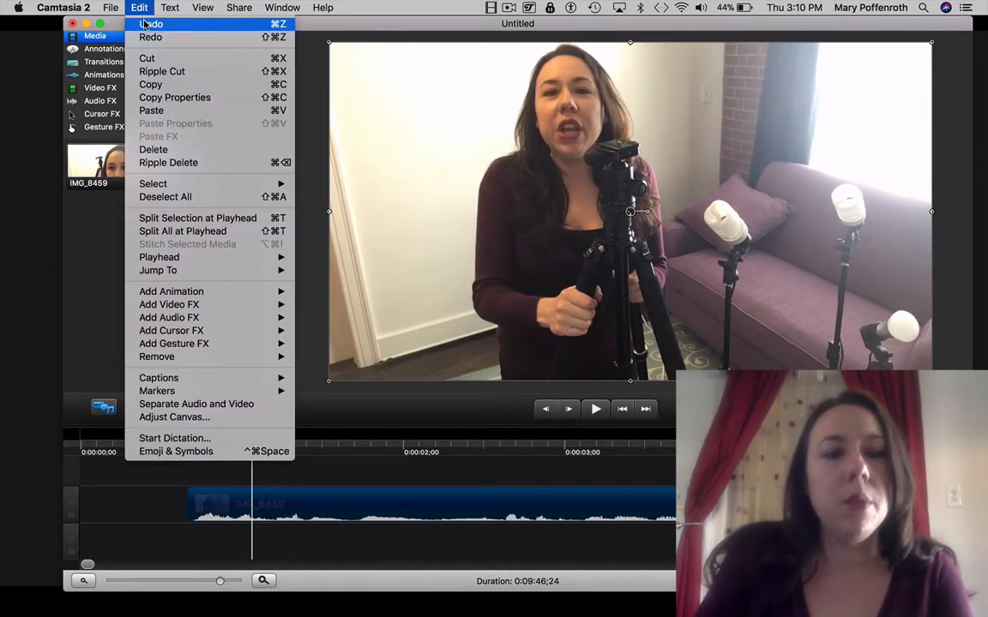
click(147, 25)
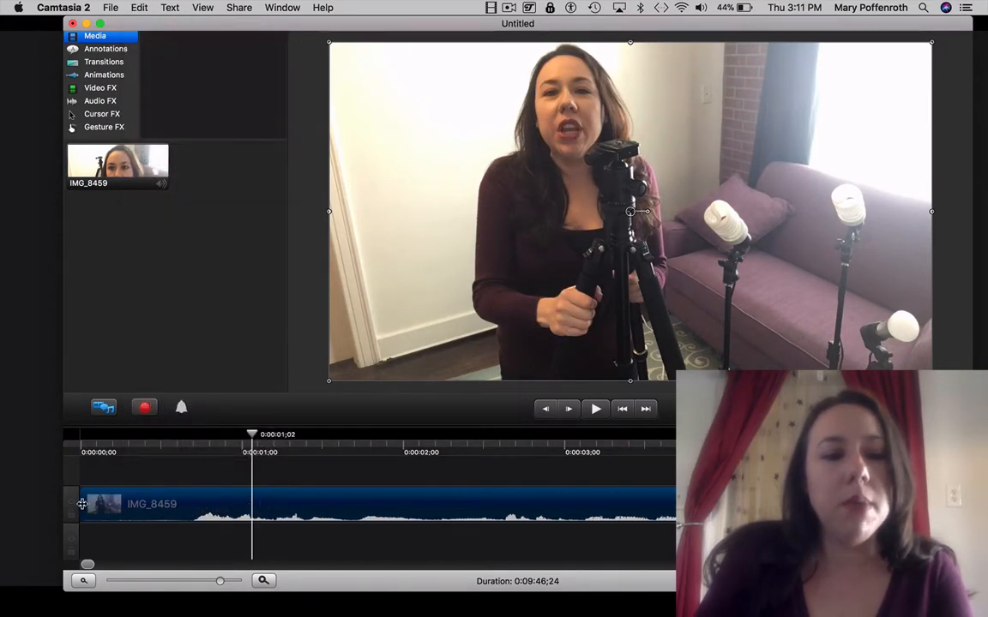
- Trim about 19 frames from the start of IMG_8459, move the clip back to zero and play its opening
drag(83, 504, 181, 506)
drag(308, 512, 184, 503)
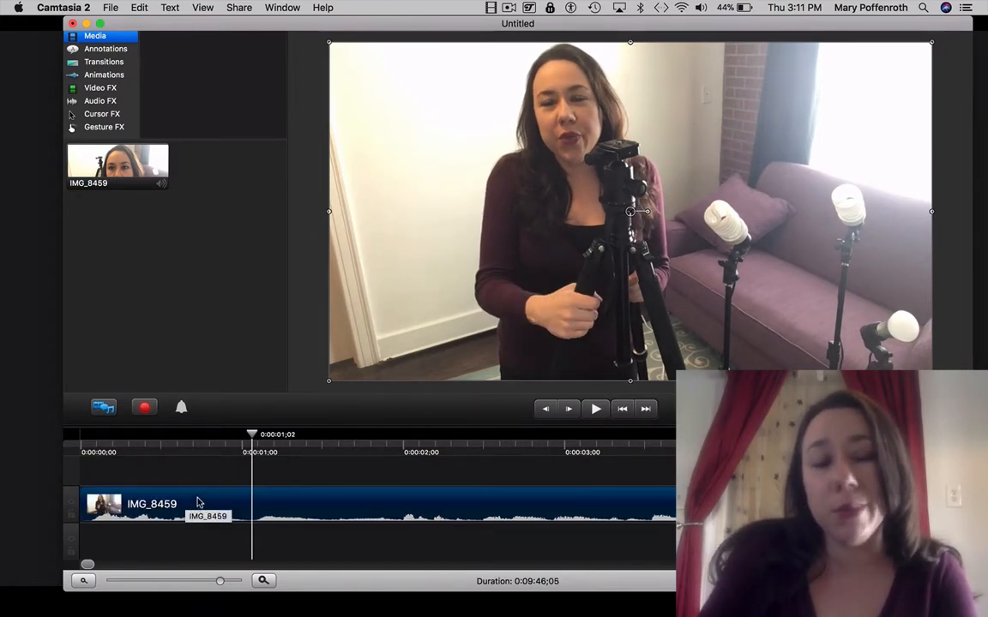
drag(196, 437, 74, 439)
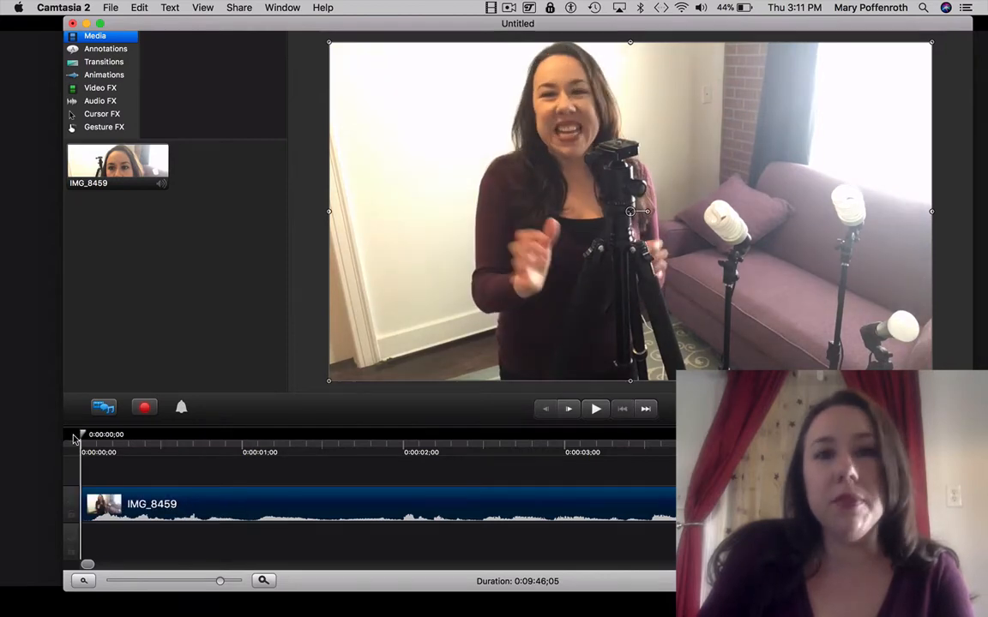
key(space)
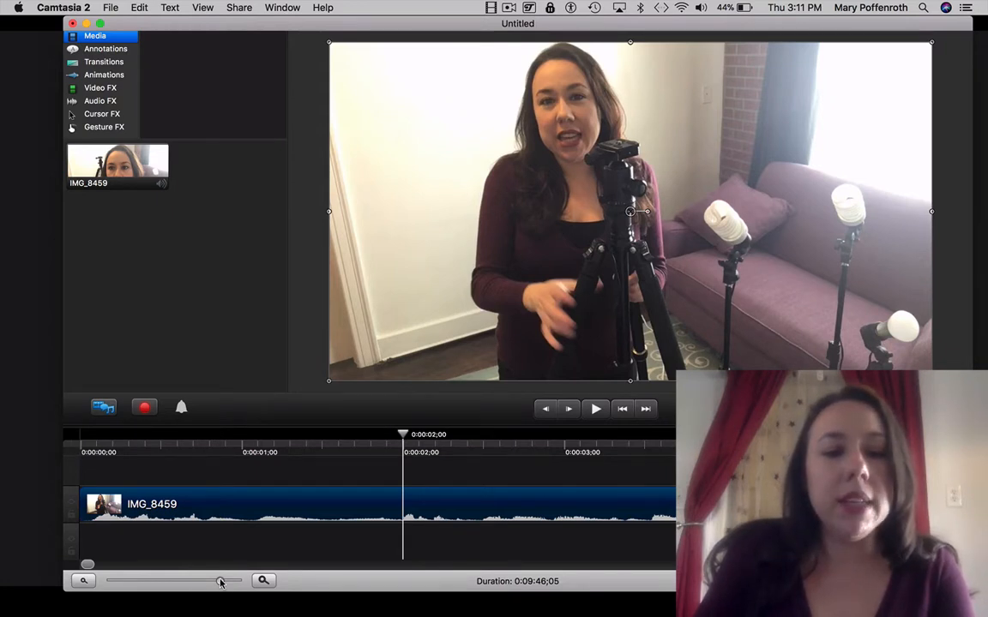
- Examine the last part of IMG_8459, from about 0:09:10 onward, playing it to find where the closing footage should be cut
drag(221, 582, 175, 582)
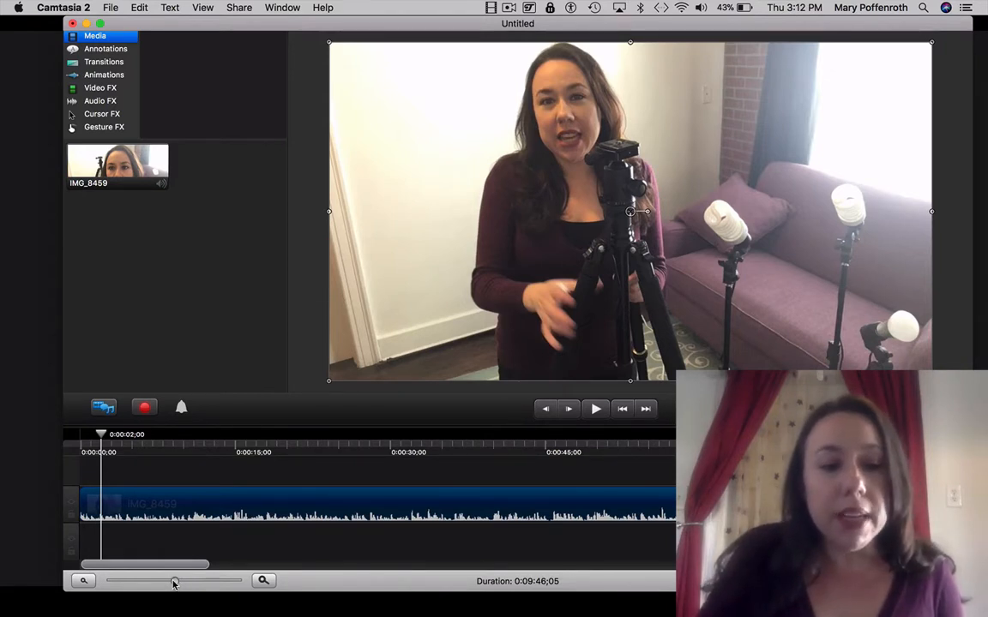
drag(174, 583, 535, 573)
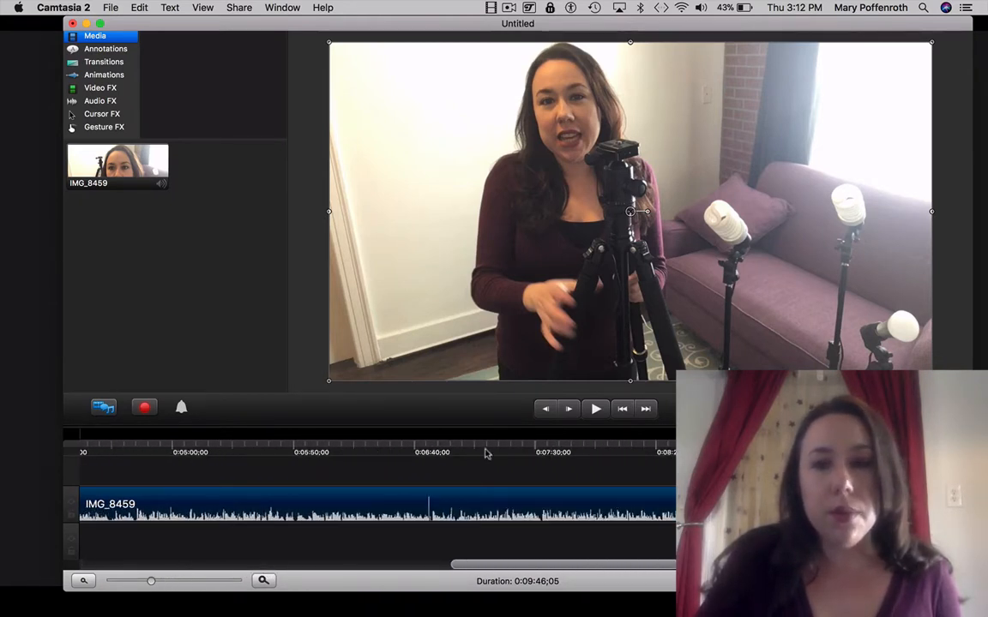
drag(666, 24, 574, 23)
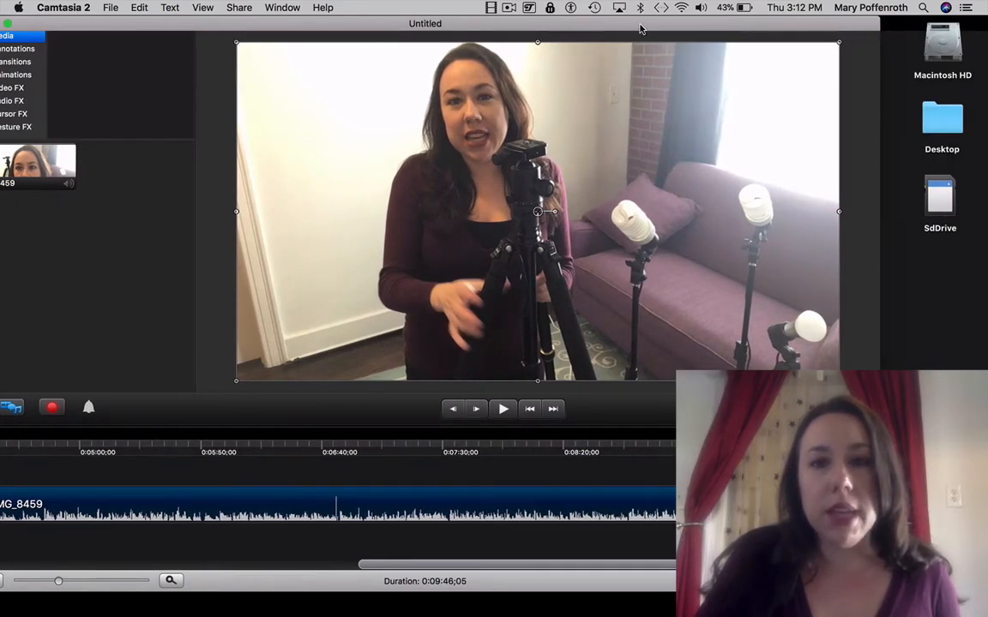
drag(641, 28, 564, 17)
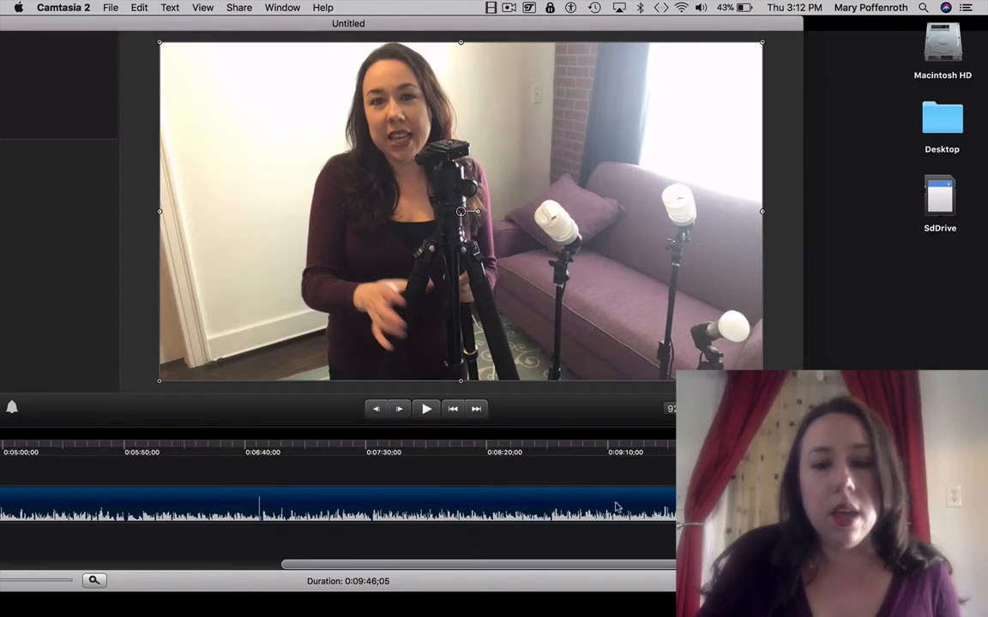
click(624, 437)
drag(625, 437, 678, 440)
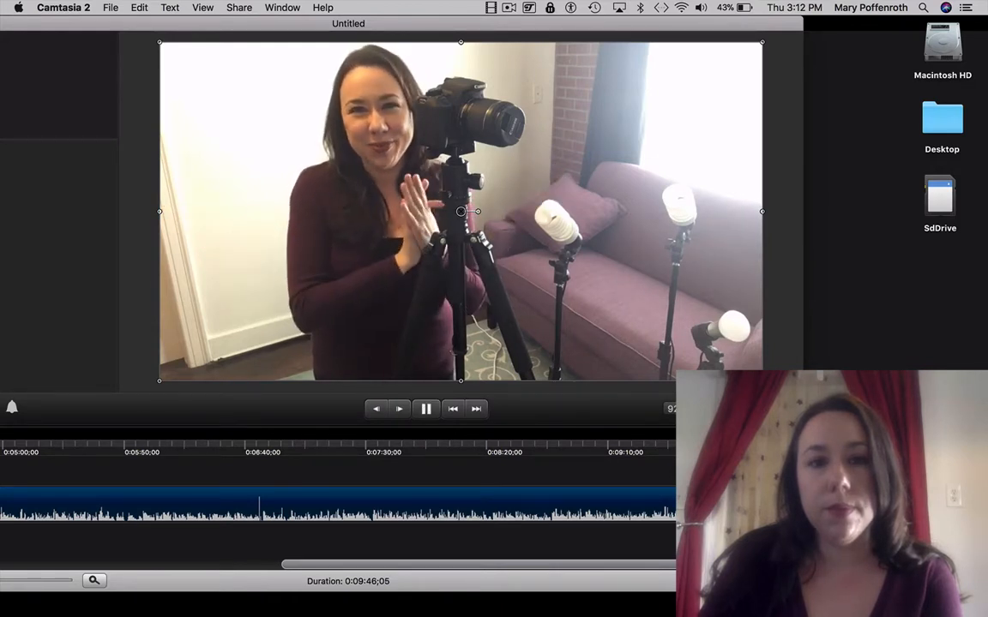
key(space)
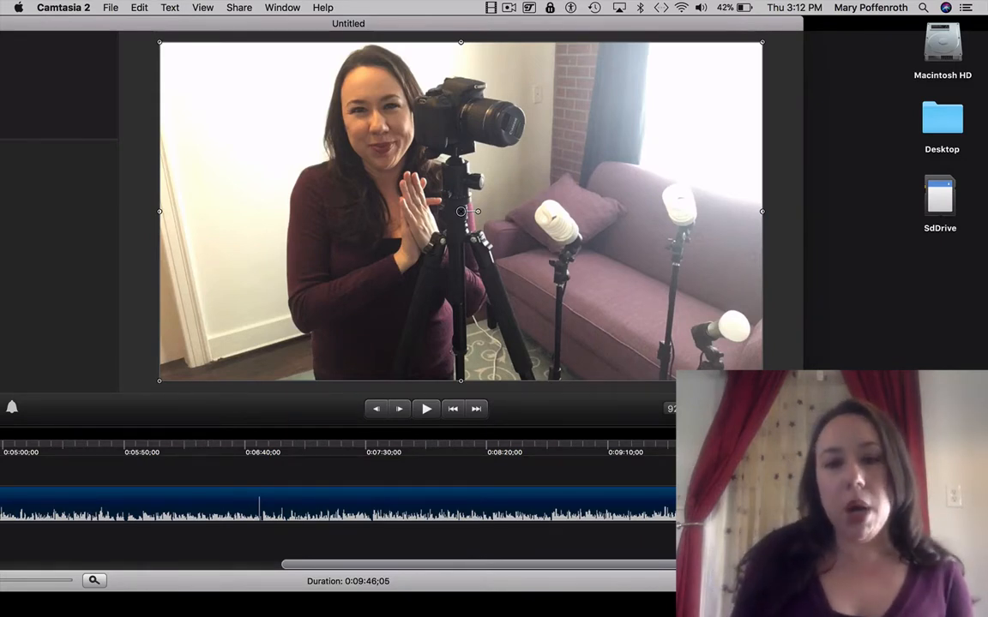
click(655, 437)
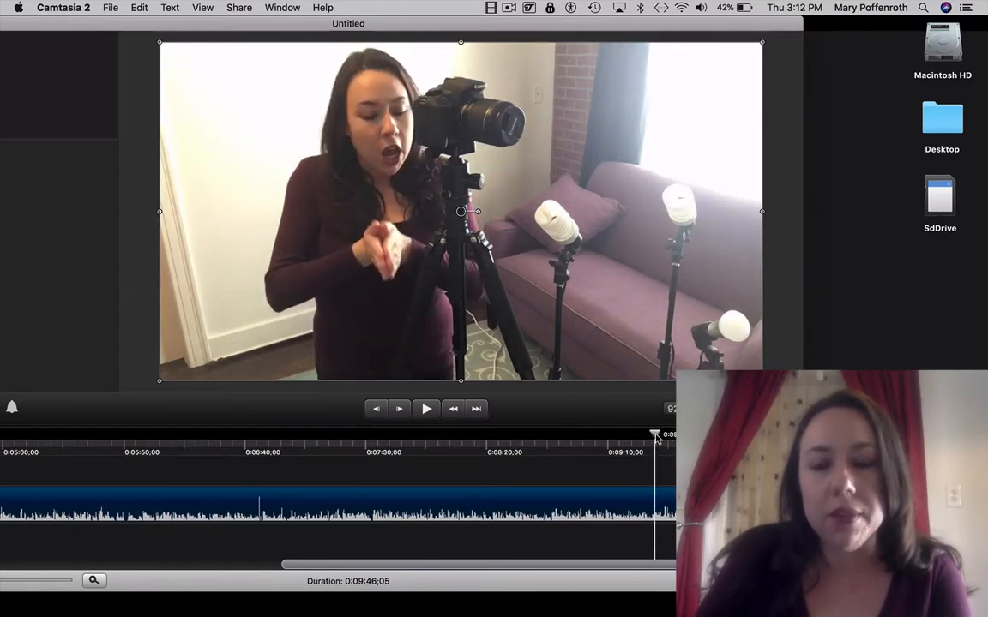
drag(657, 438, 671, 440)
key(space)
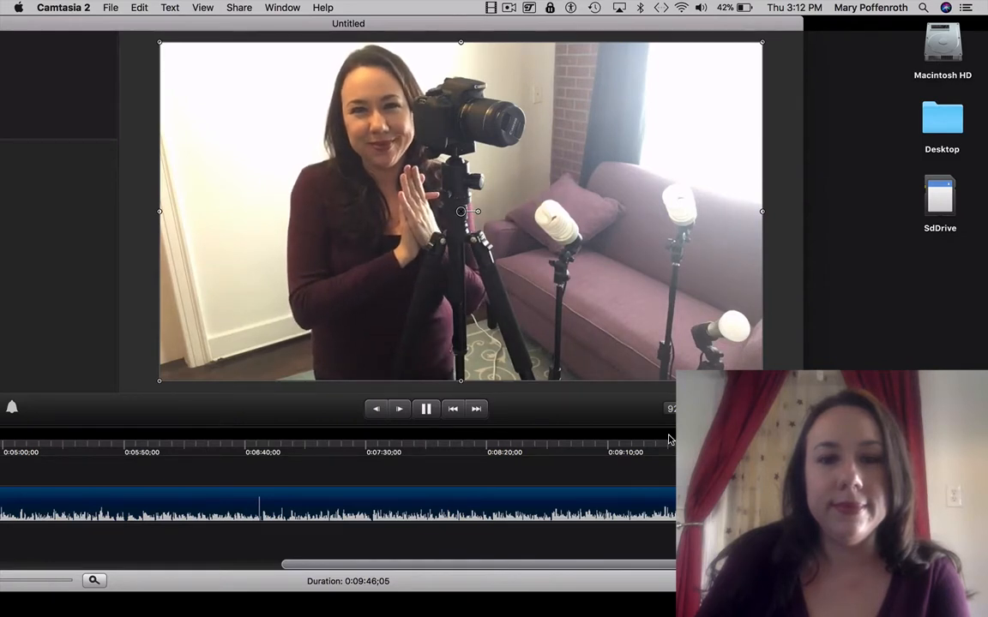
key(space)
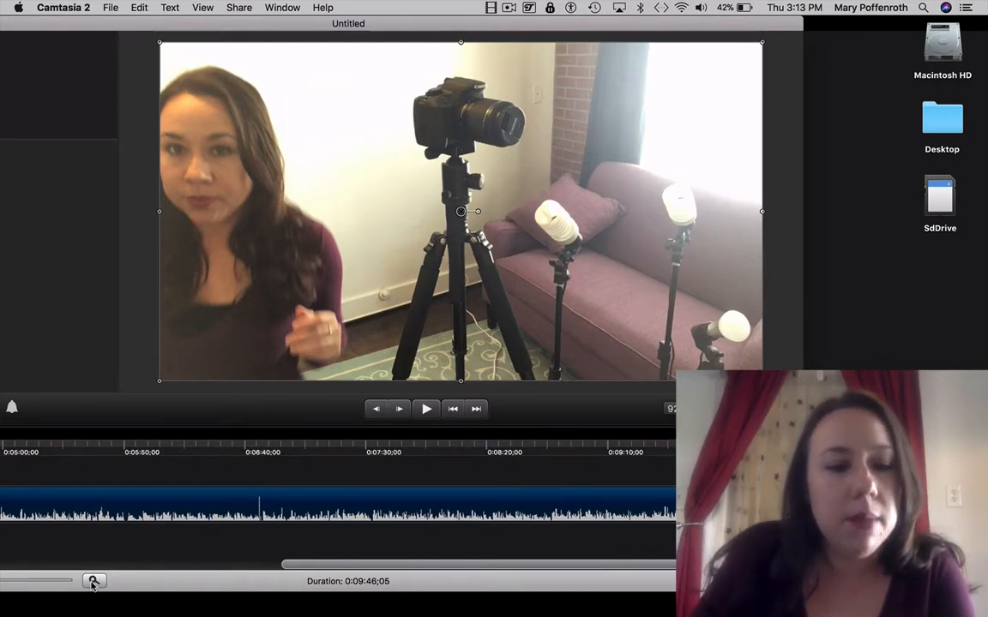
- Split IMG_8459 just after the closing speech ends and delete the leftover piece of about four seconds
drag(368, 25, 454, 17)
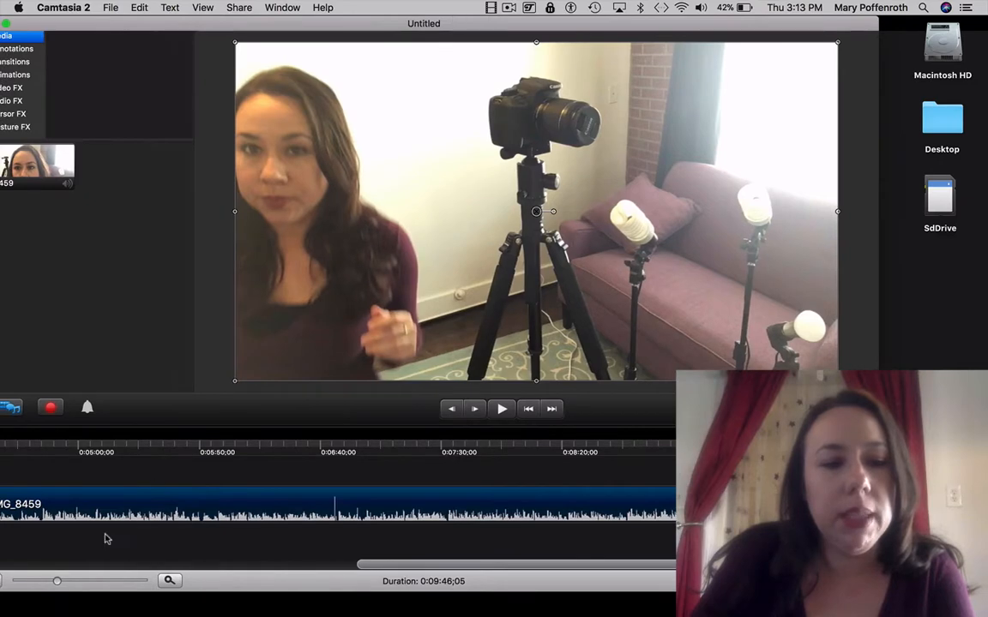
drag(56, 580, 83, 583)
drag(647, 20, 601, 19)
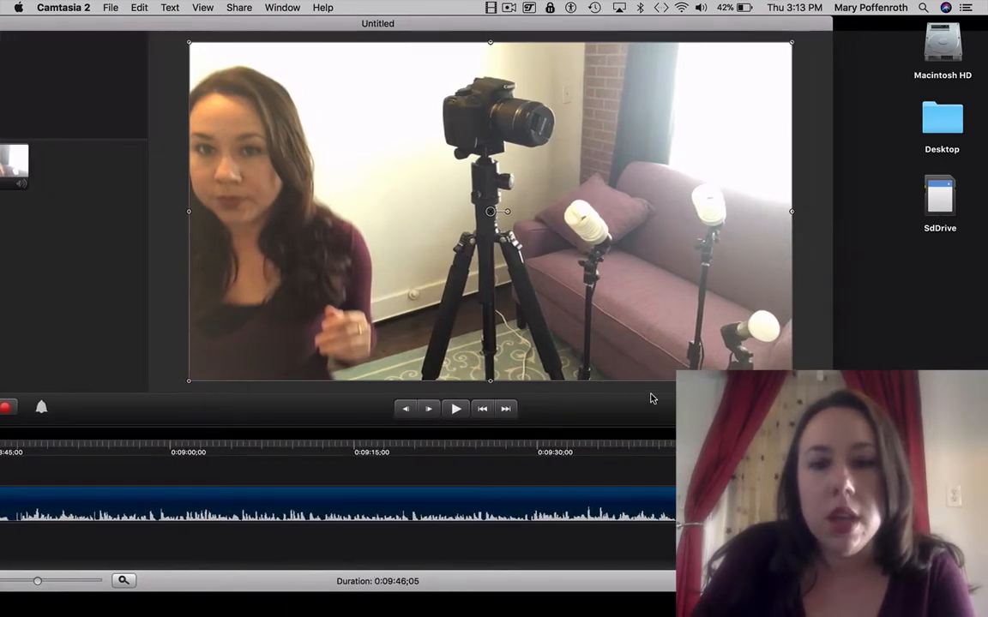
click(652, 444)
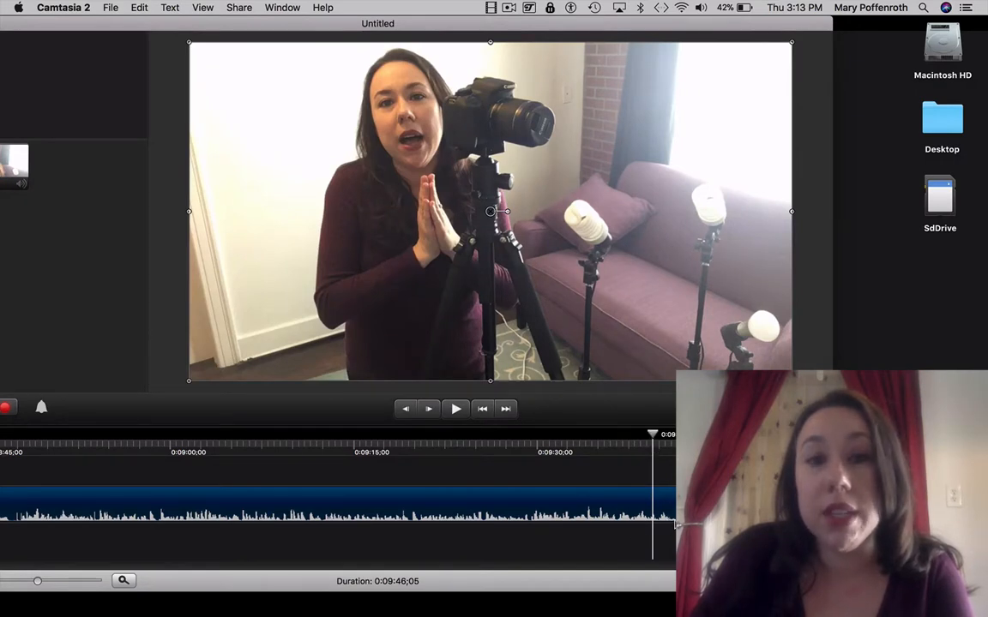
key(space)
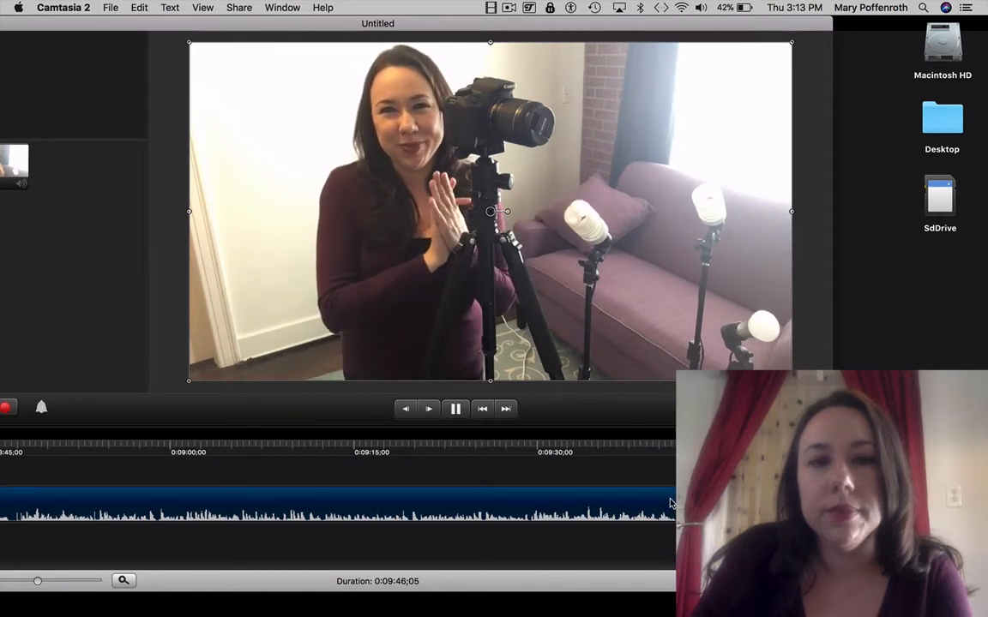
key(space)
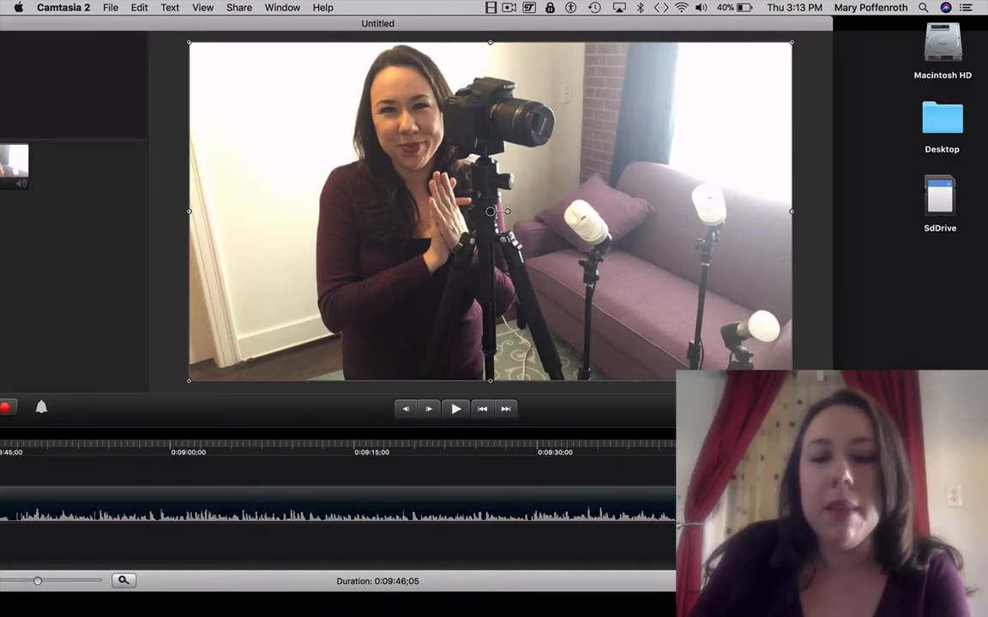
mouse_move(720, 508)
mouse_down()
mouse_move(752, 507)
mouse_move(737, 516)
mouse_up()
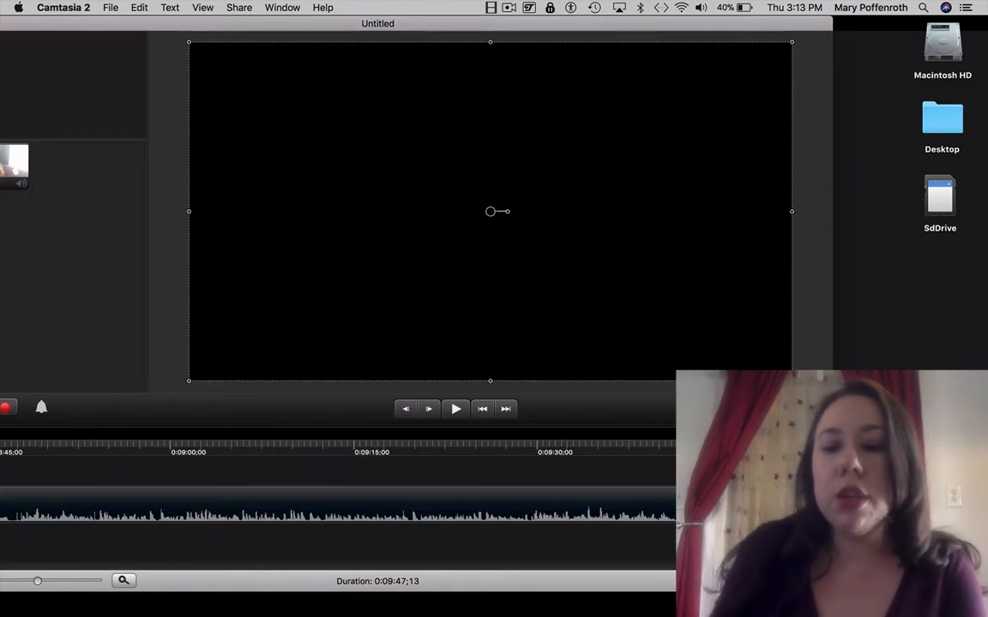
key(Delete)
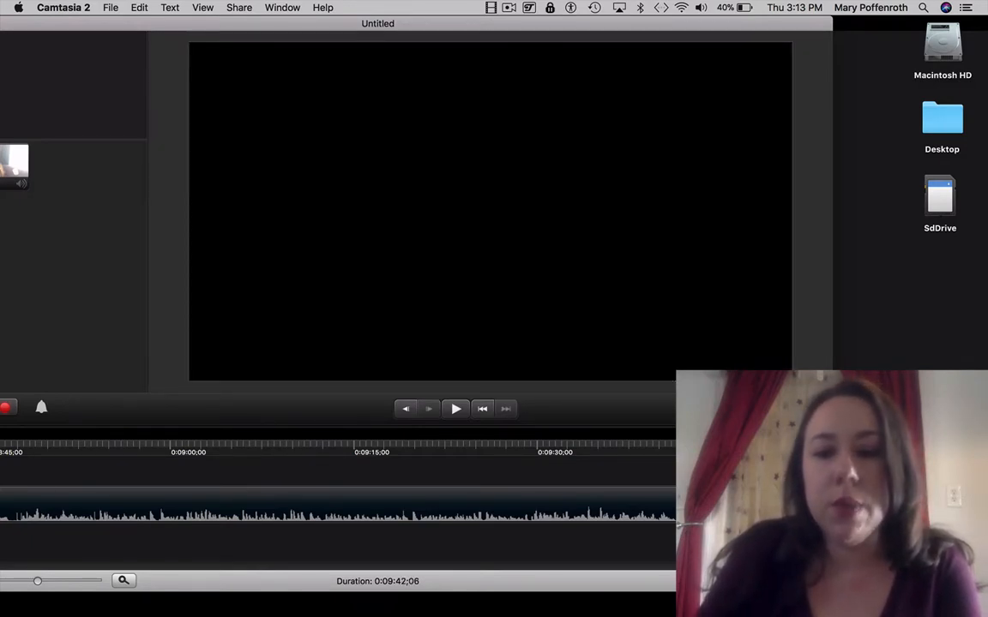
- Return to the start of the timeline, raise the system volume and play the first few seconds to judge the audio
drag(600, 559, 13, 553)
drag(489, 24, 593, 24)
drag(175, 569, 111, 566)
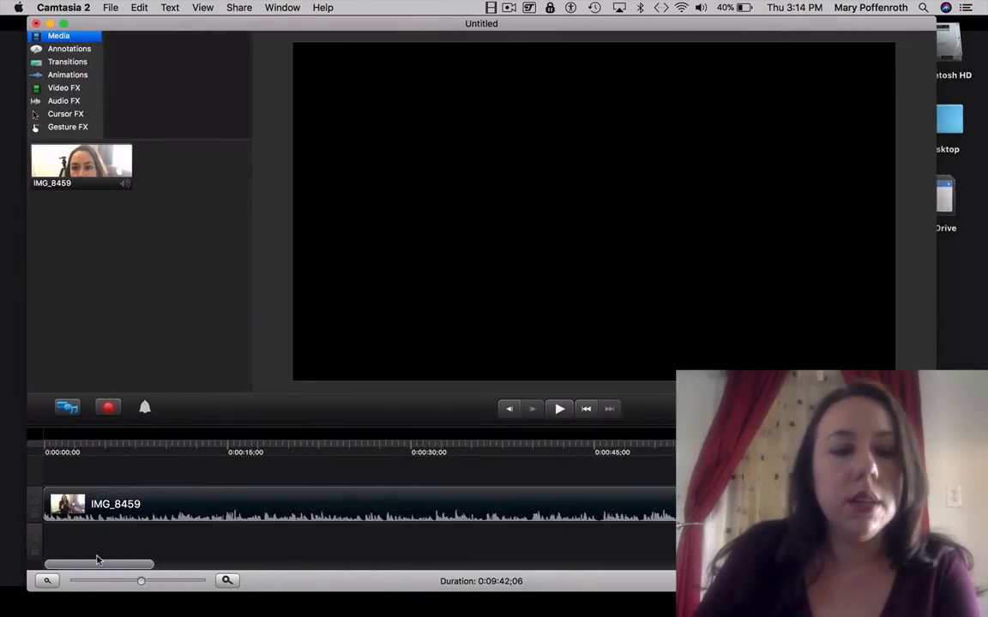
click(46, 447)
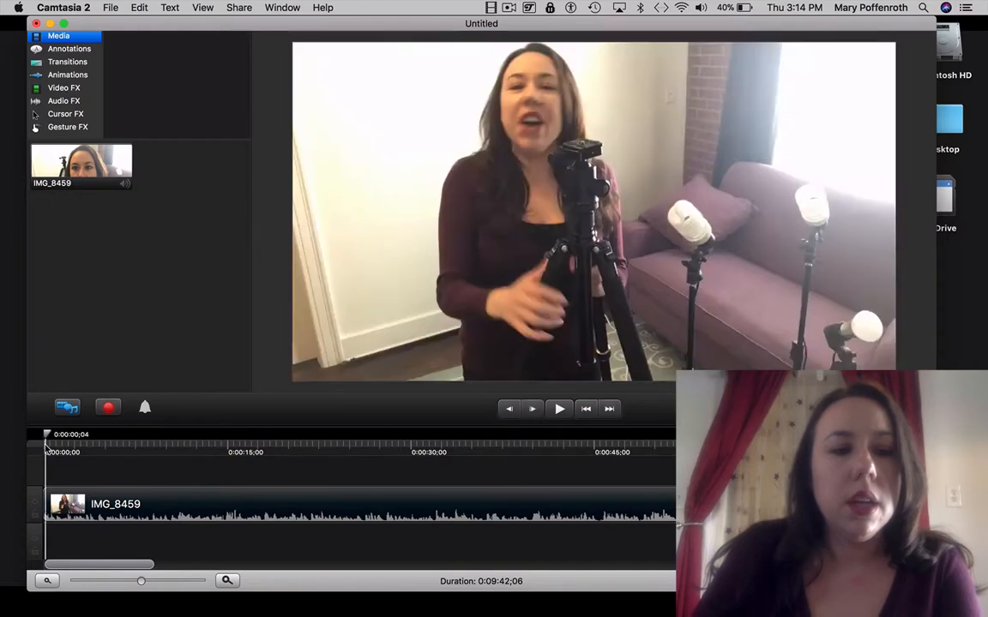
key(XF86AudioRaiseVolume)
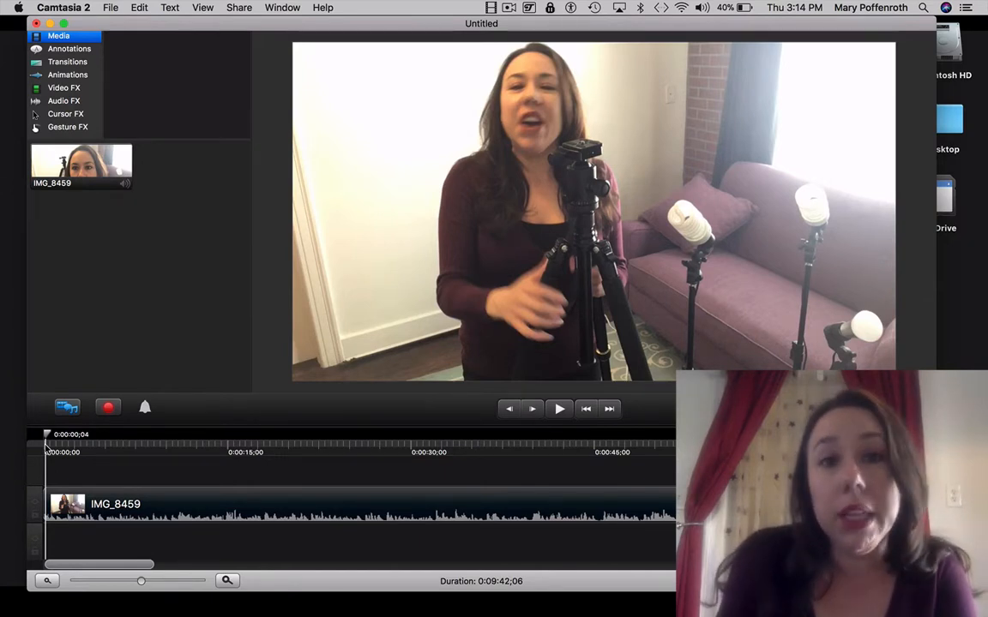
key(space)
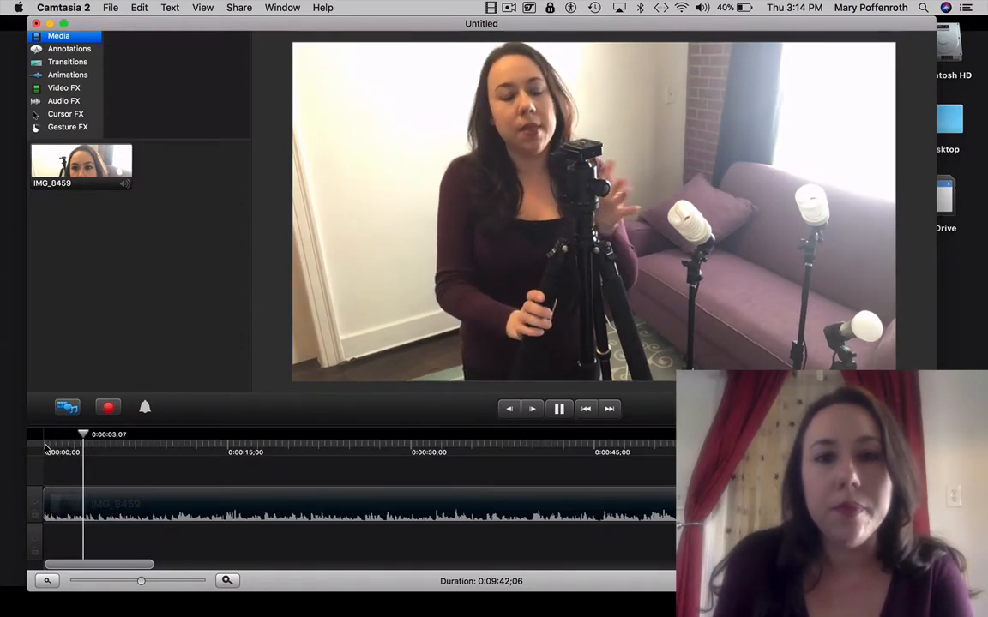
key(space)
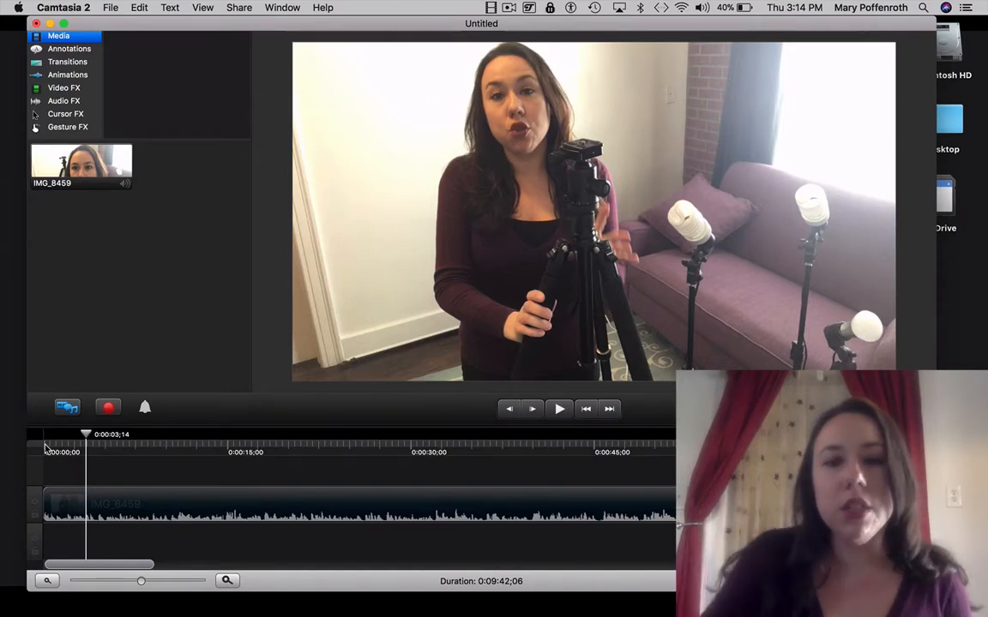
- Apply the Clipping Reduction audio effect to the IMG_8459 clip and play it to hear the sound
click(109, 496)
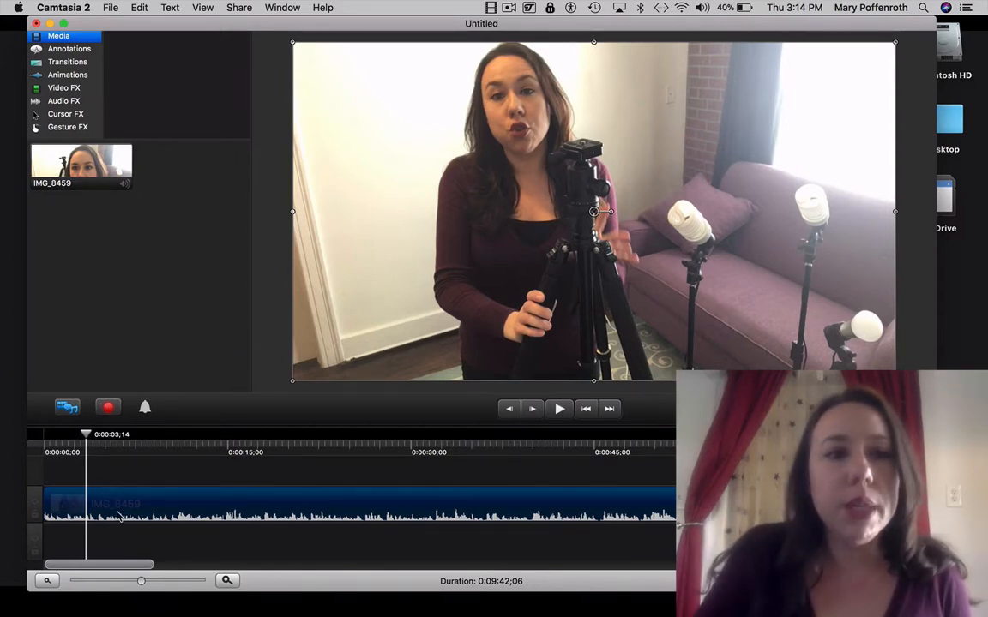
click(72, 102)
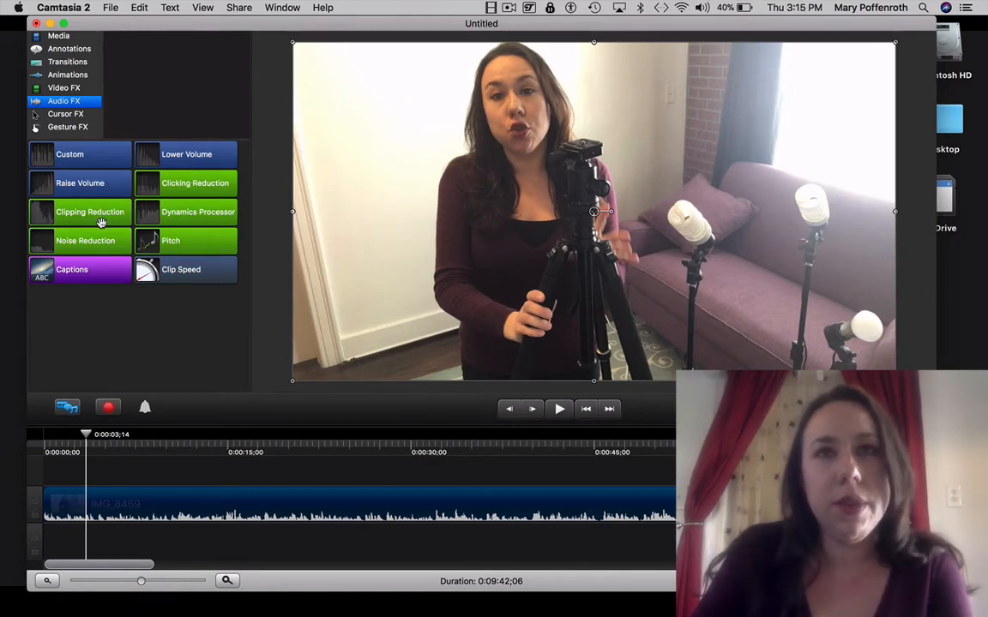
key(space)
key(space)
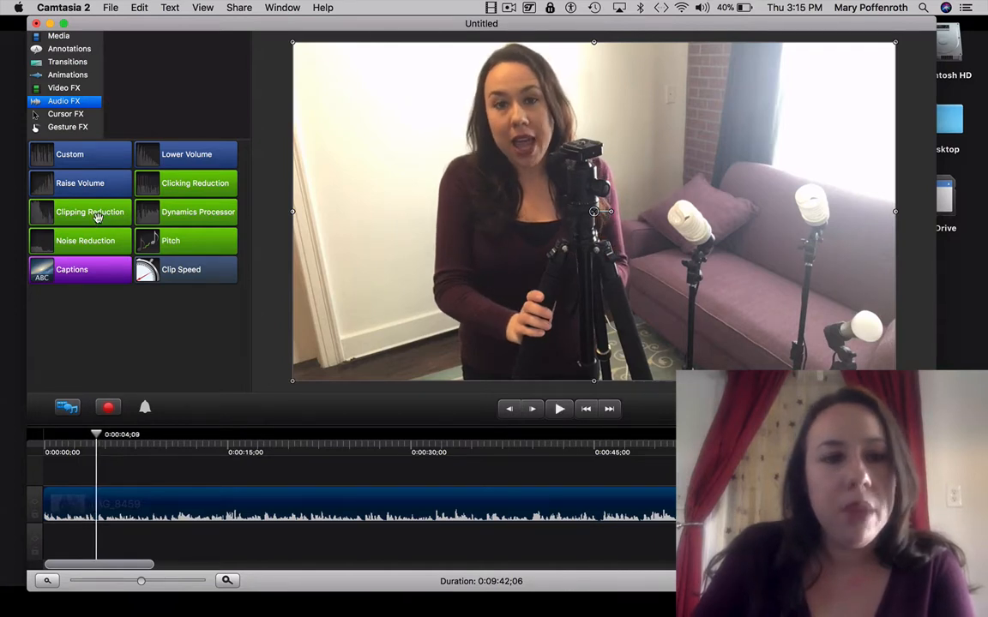
drag(96, 214, 141, 513)
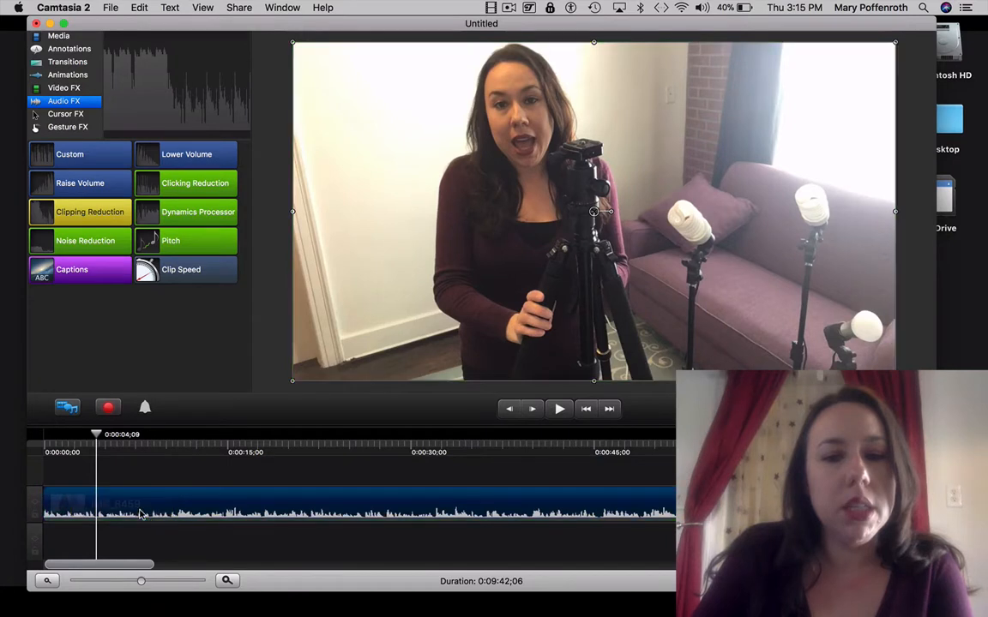
key(space)
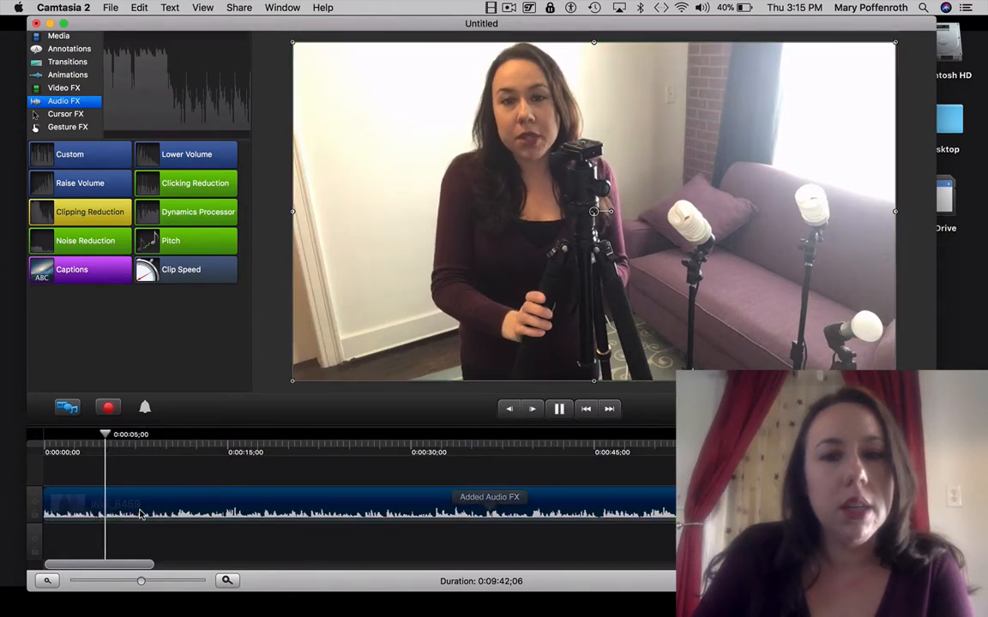
- Raise the system volume and keep playing IMG_8459 to judge the Clipping Reduction effect, stopping after about seven seconds
key(XF86AudioRaiseVolume)
key(XF86AudioRaiseVolume)
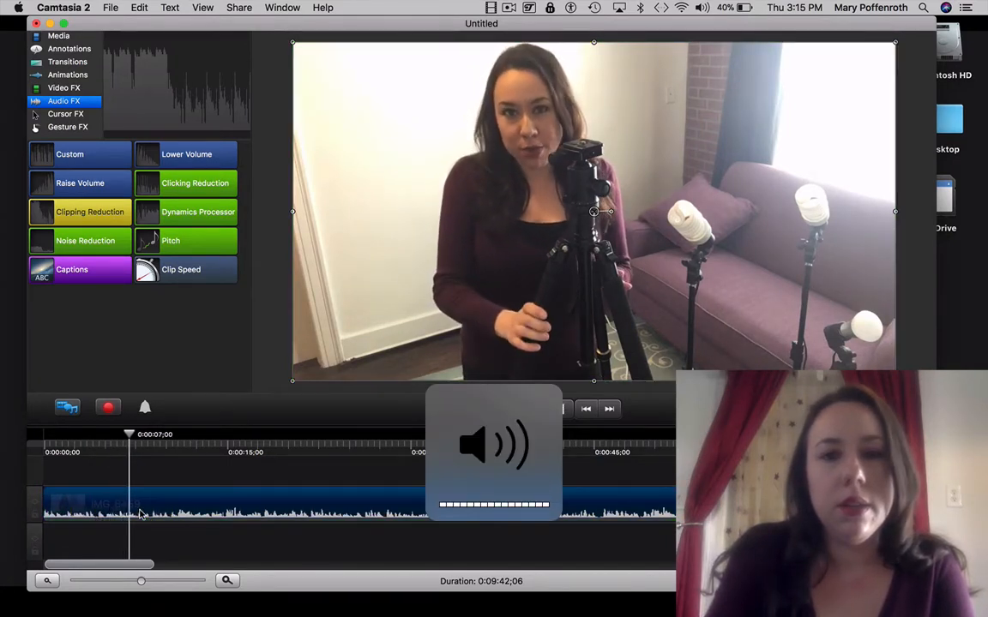
key(space)
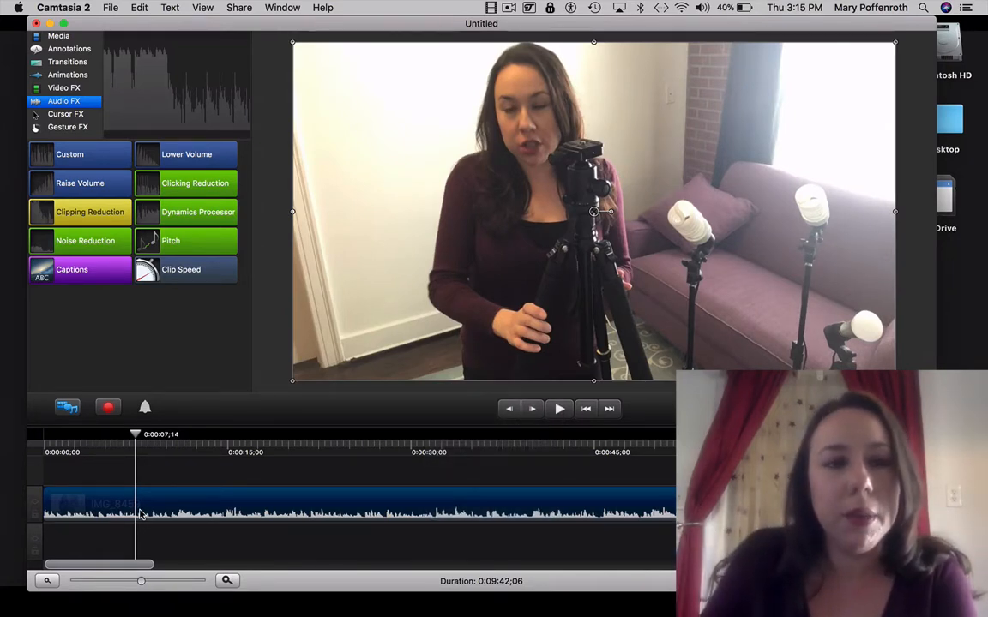
- Undo the Clipping Reduction effect on IMG_8459 and play a few seconds to hear the untreated sound
click(139, 8)
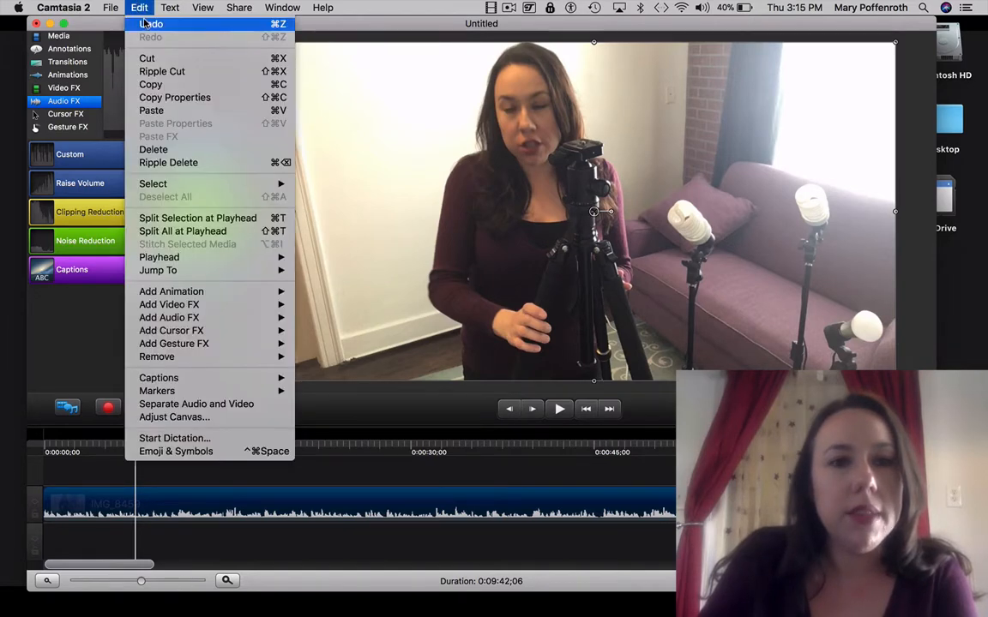
click(136, 8)
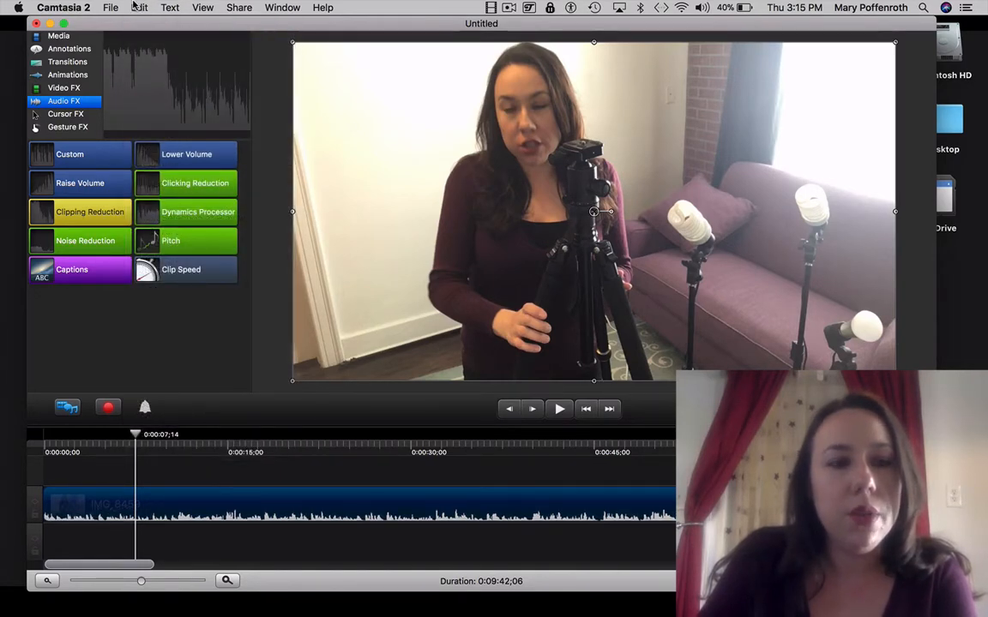
click(216, 501)
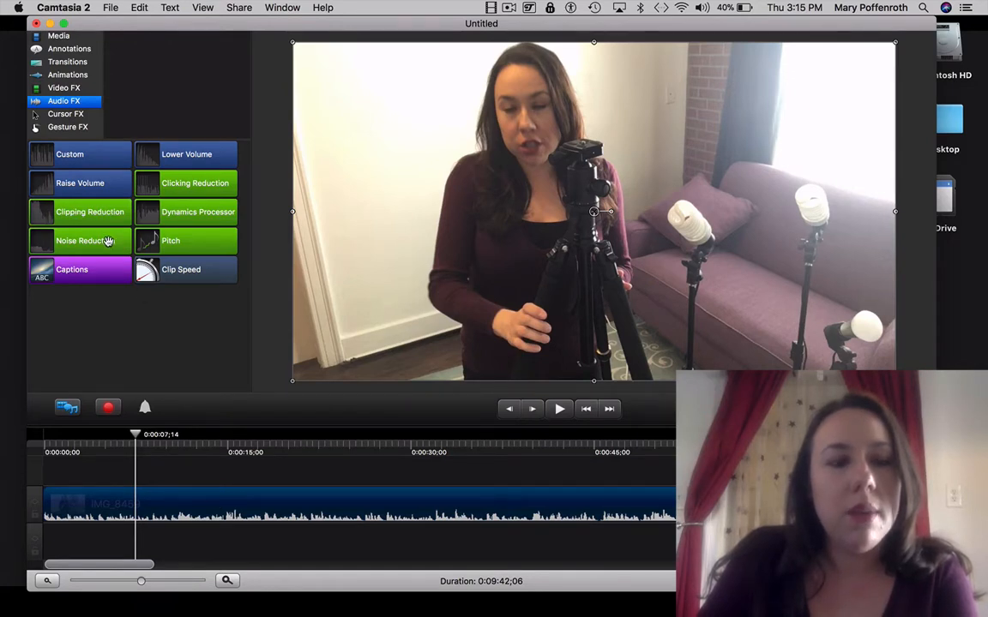
key(space)
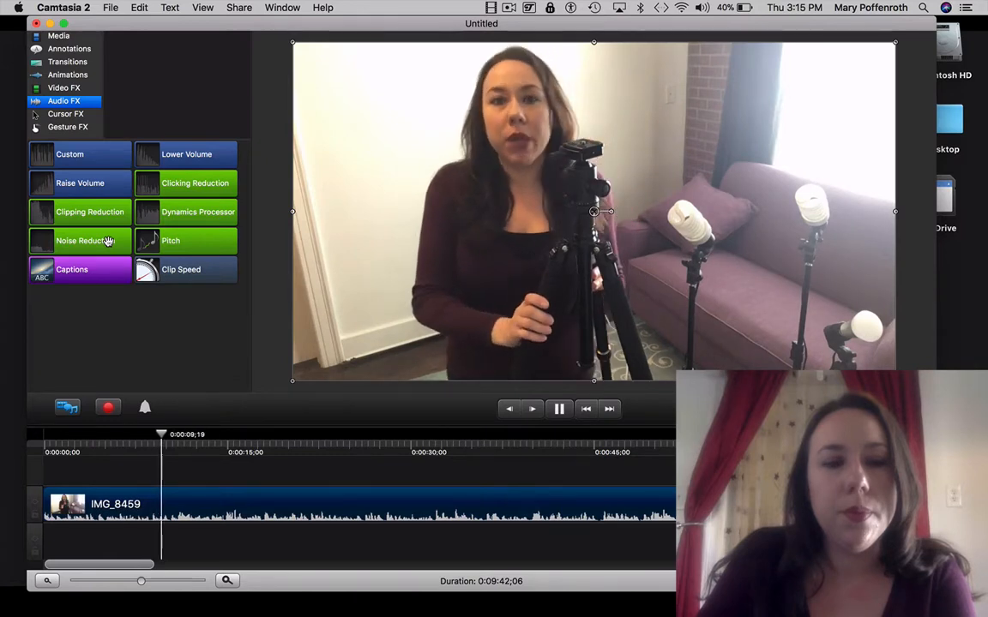
key(space)
- Try the Noise Reduction audio effect on the IMG_8459 clip and play a few seconds to hear it
drag(107, 241, 195, 514)
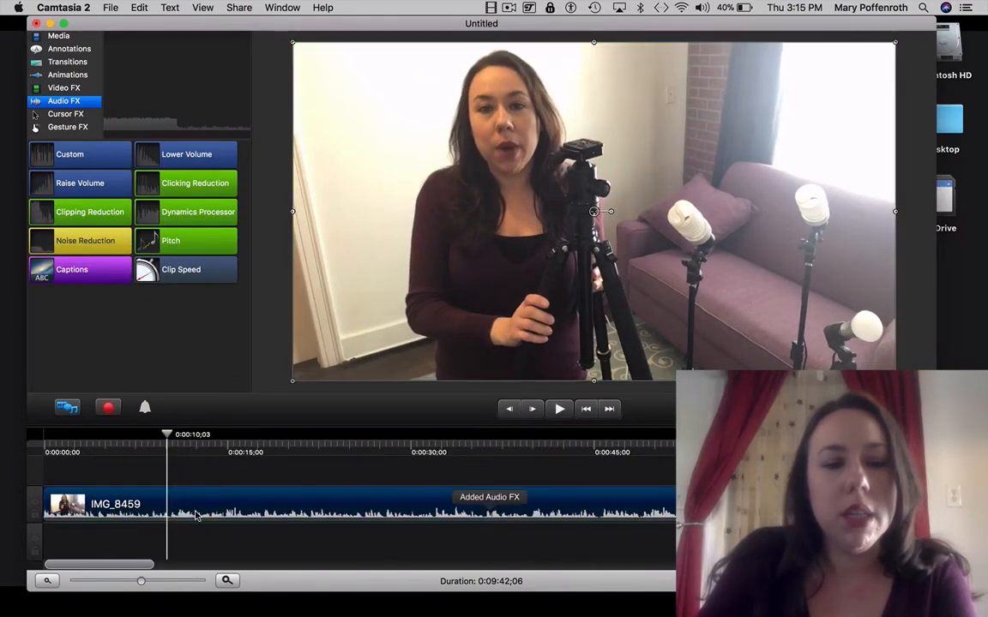
key(space)
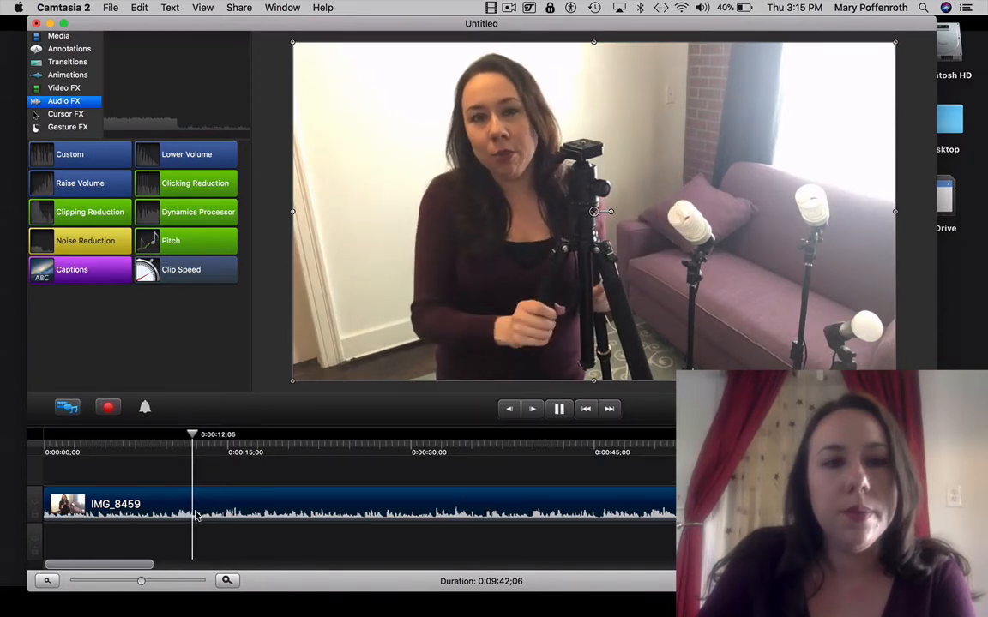
key(space)
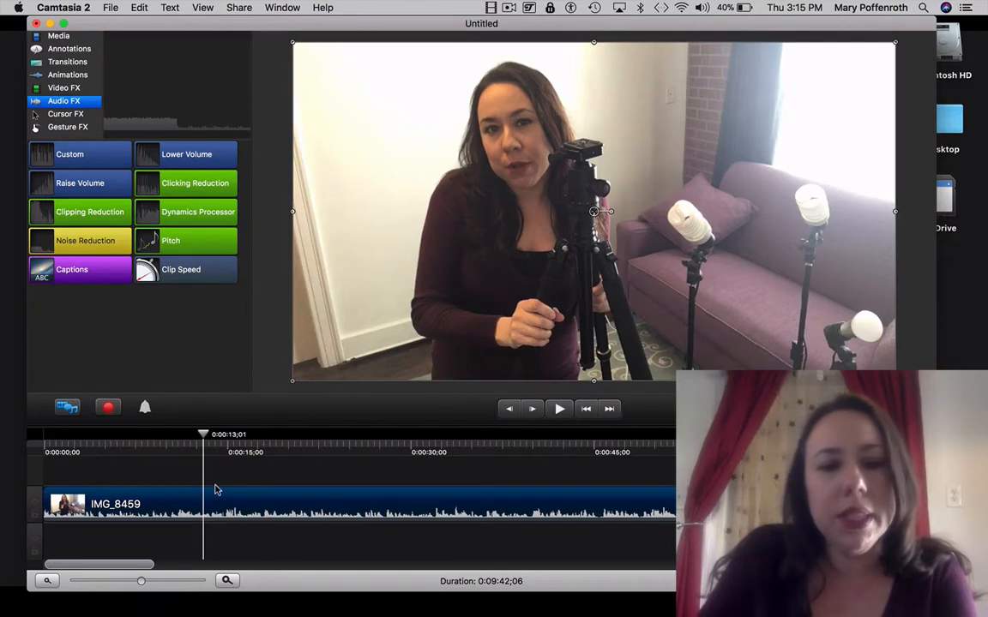
- Delete the Noise Reduction effect from the IMG_8459 clip
drag(324, 520, 410, 522)
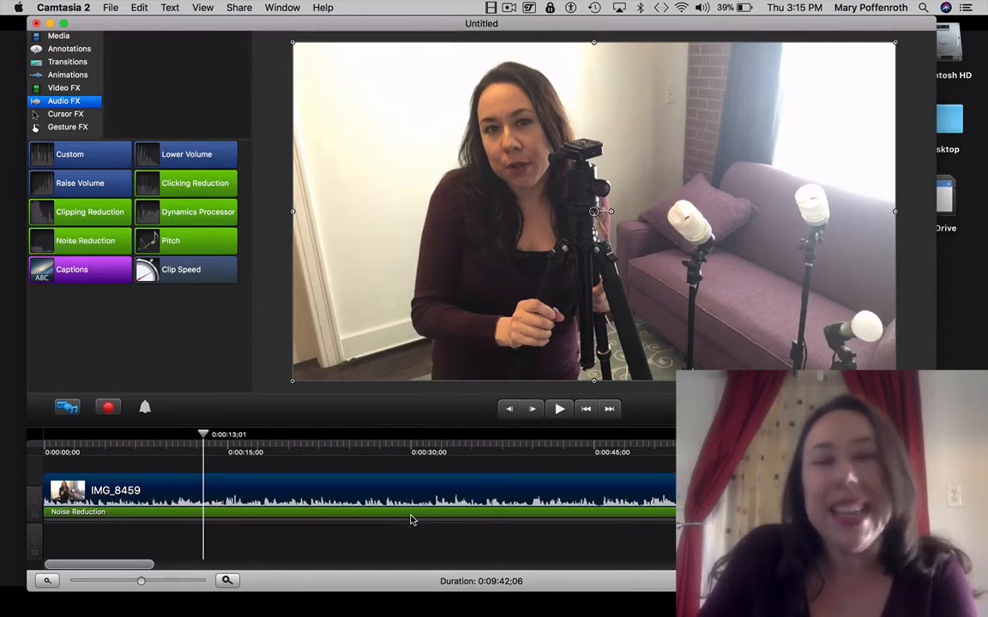
click(410, 516)
right_click(410, 515)
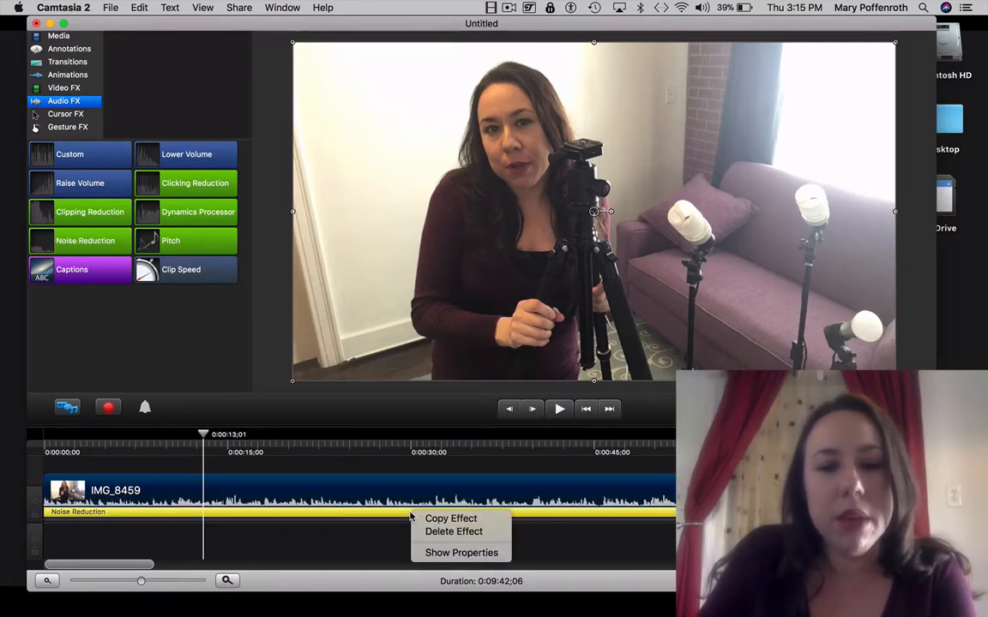
click(428, 533)
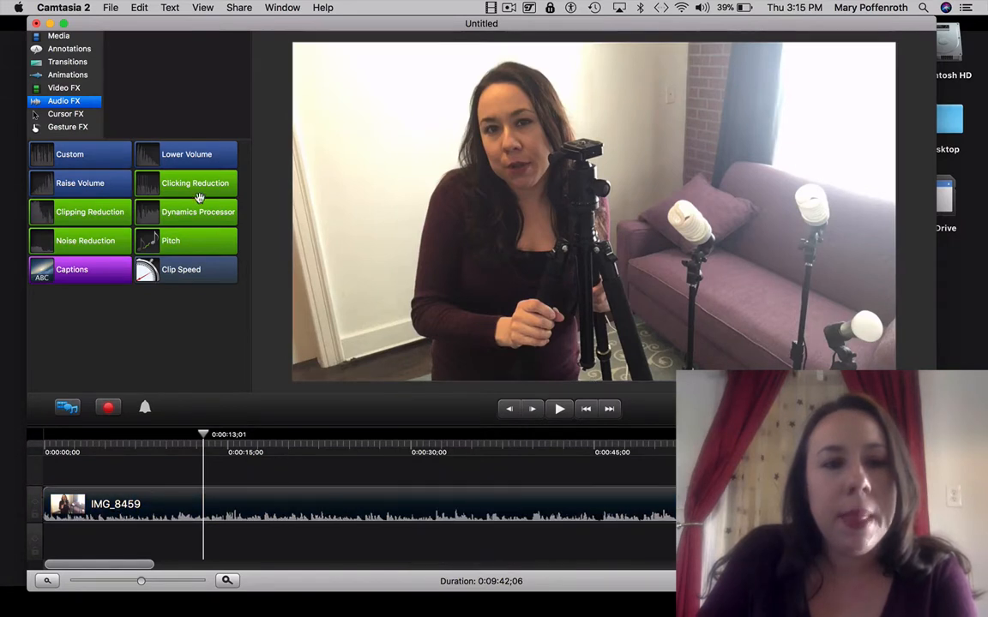
- Try the Clicking Reduction audio effect on the IMG_8459 clip and play a few seconds to hear it
drag(188, 183, 244, 504)
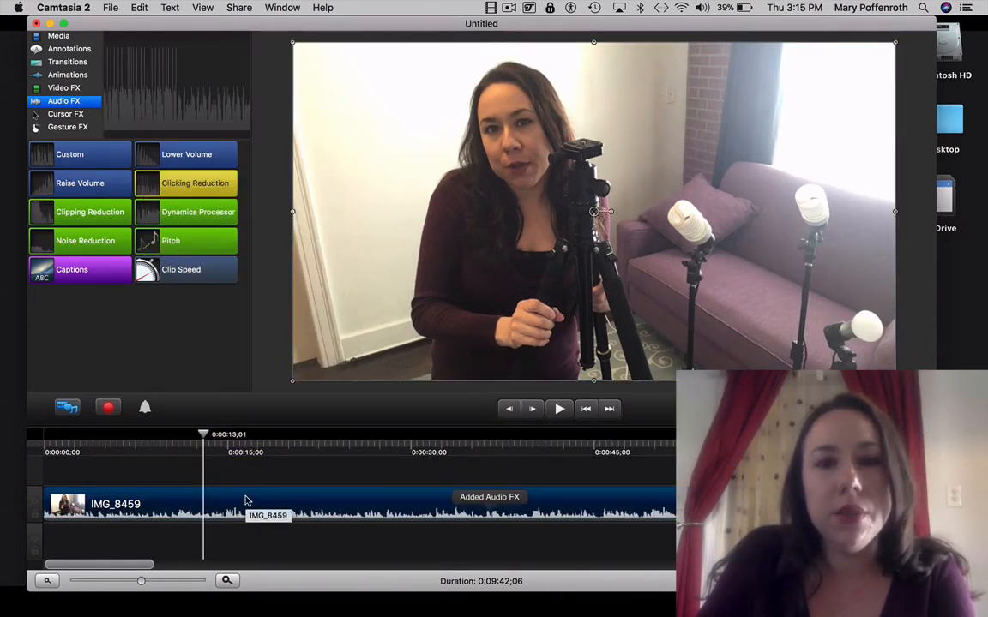
key(space)
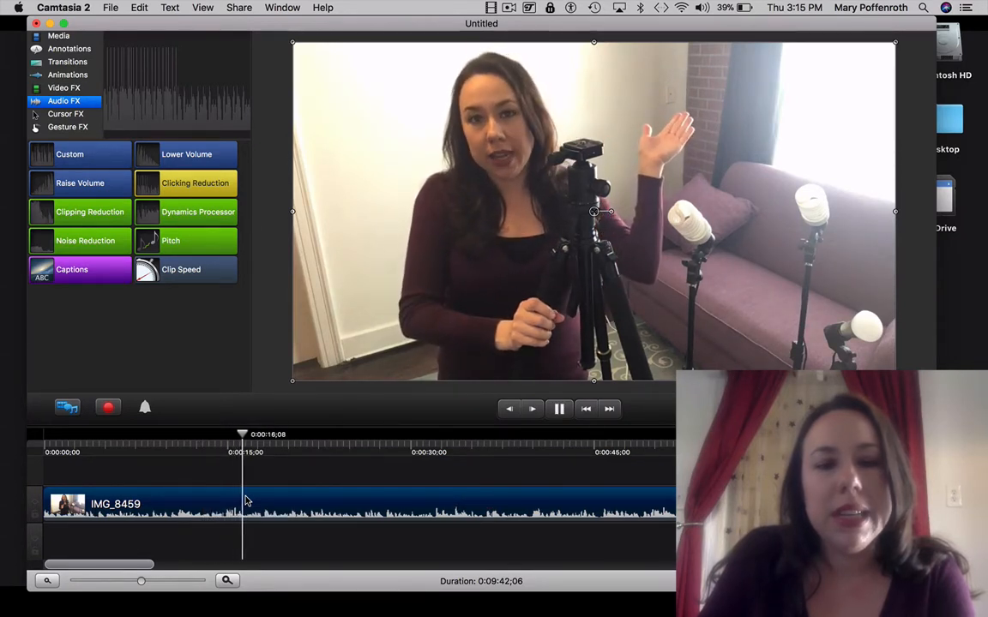
key(space)
- Delete the Clicking Reduction effect from the IMG_8459 clip
click(326, 522)
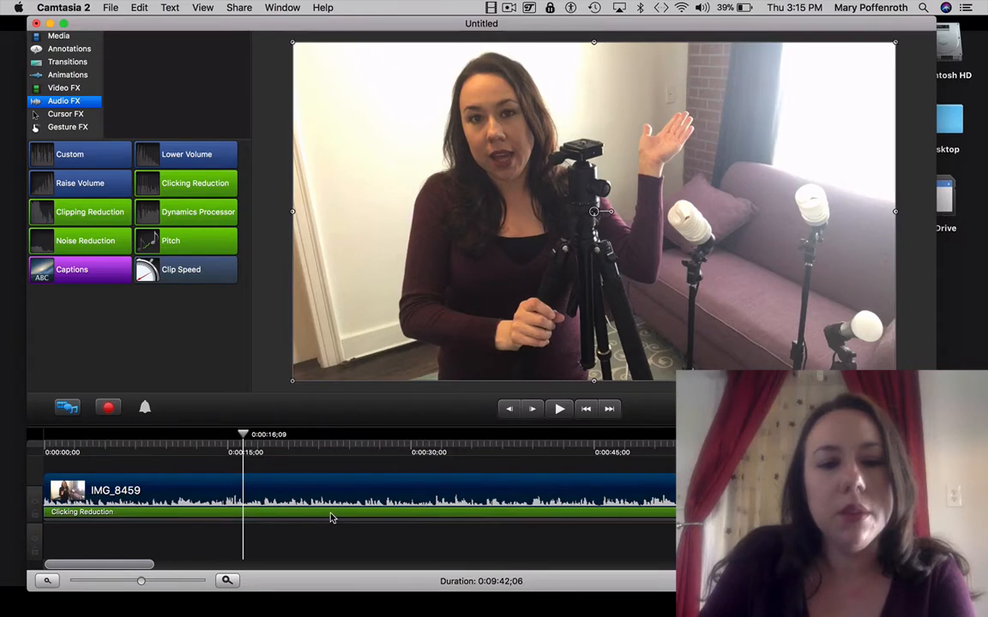
right_click(331, 512)
click(344, 533)
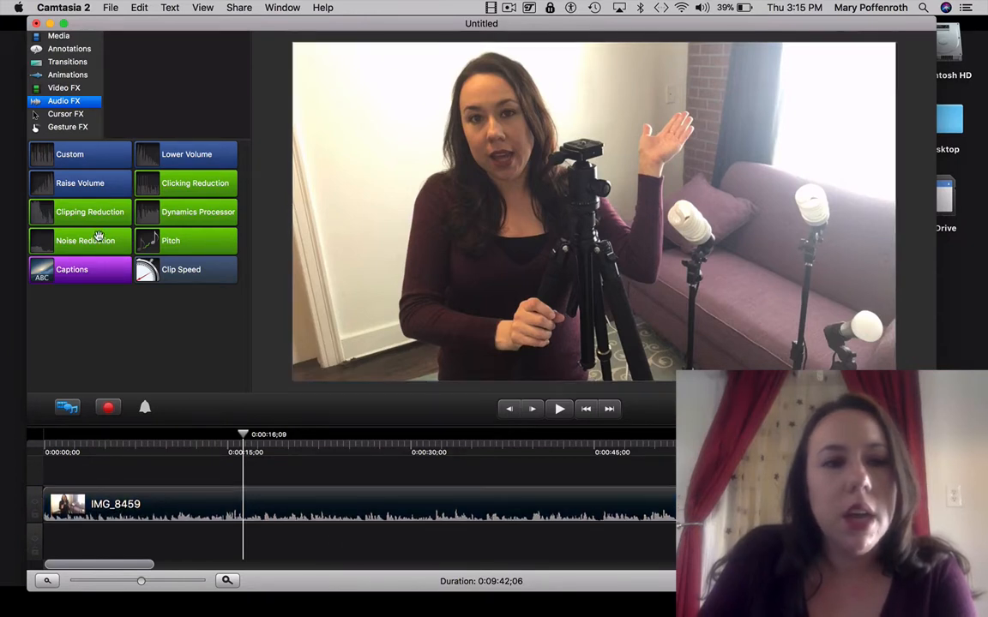
- Apply the Clipping Reduction audio effect to IMG_8459 again and play up to about 0:00:20 to check the sound
drag(93, 214, 270, 513)
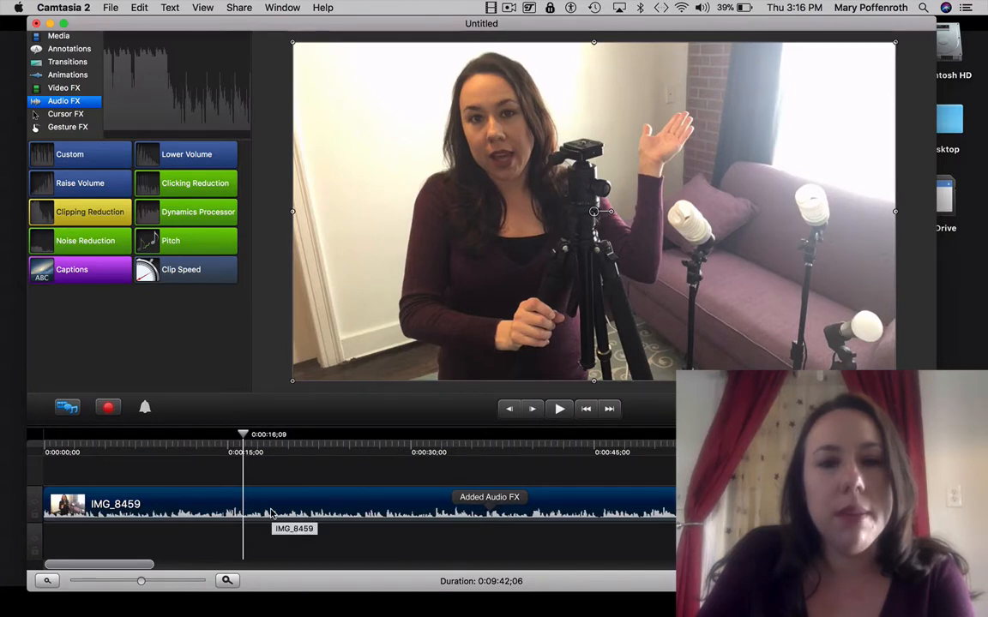
key(space)
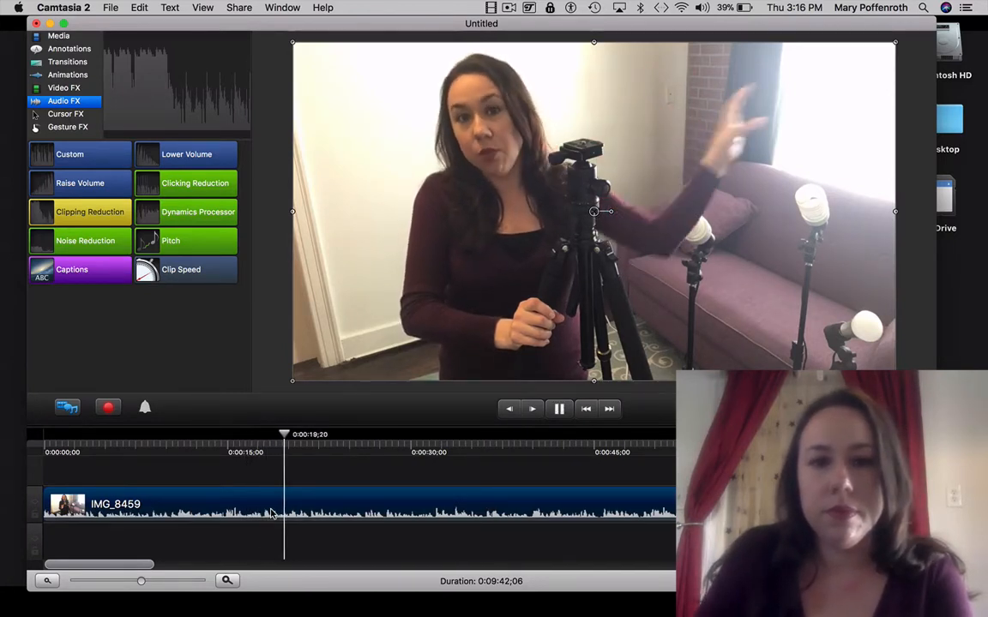
key(space)
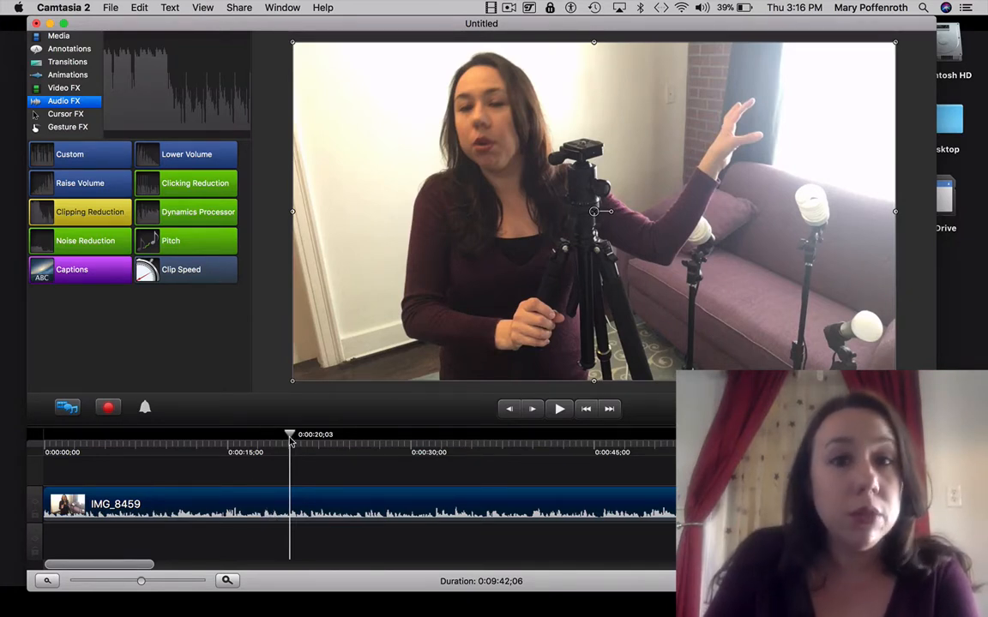
- Open SoundSoap to look at its noise-cleaning controls, and return to Camtasia
mouse_move(323, 613)
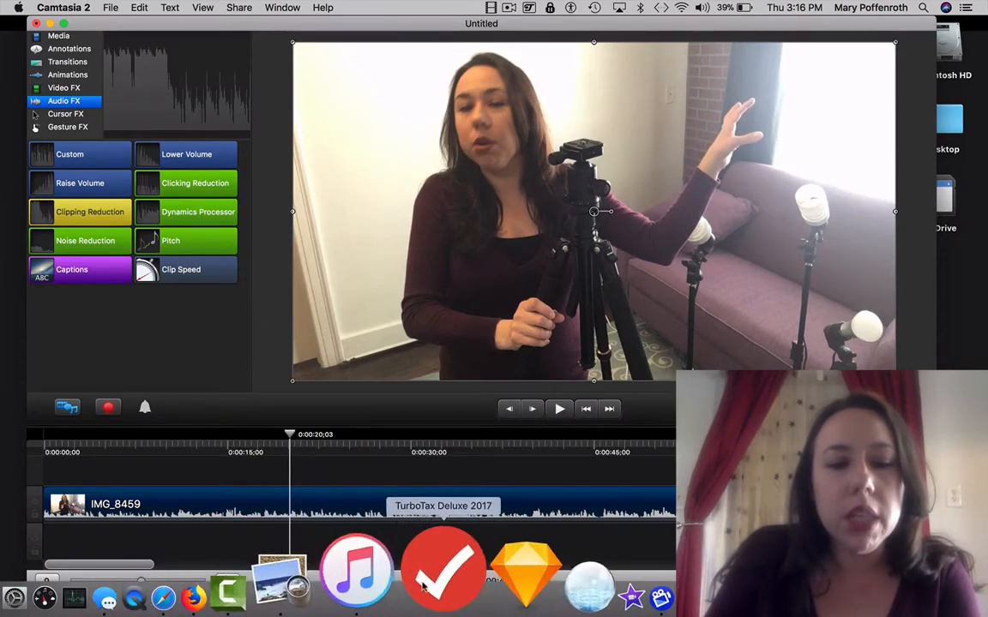
click(486, 583)
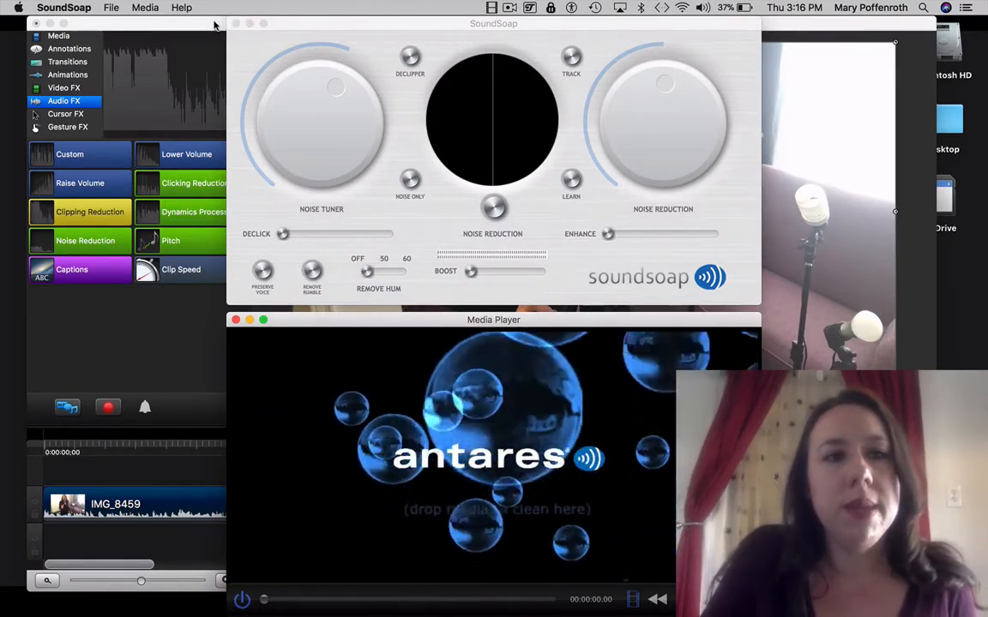
click(214, 25)
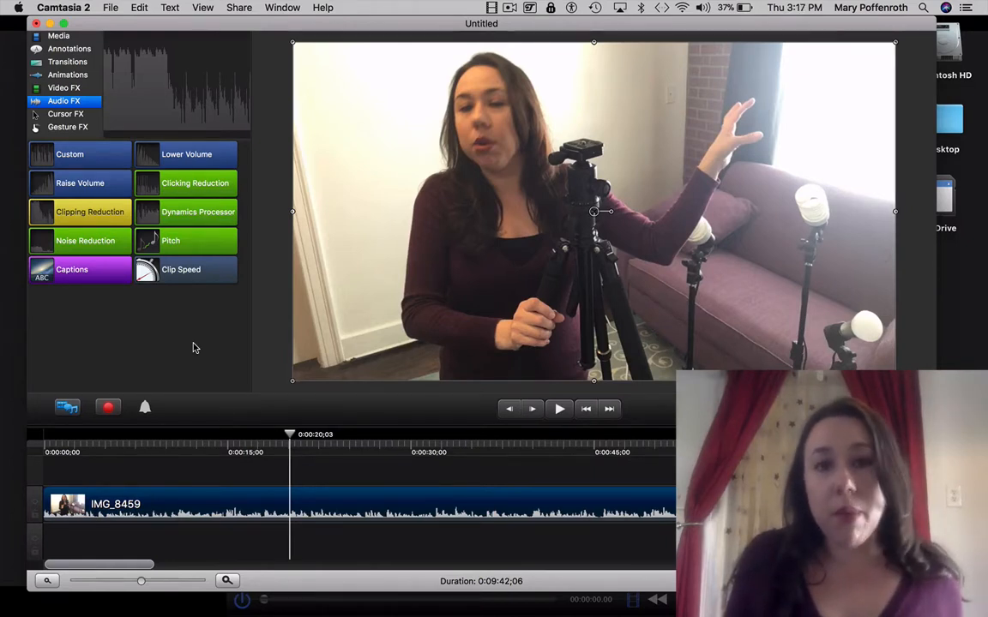
- Use Advanced Export to save the video as a QuickTime movie named Camera Setup on the Desktop, and check for the file there
click(109, 7)
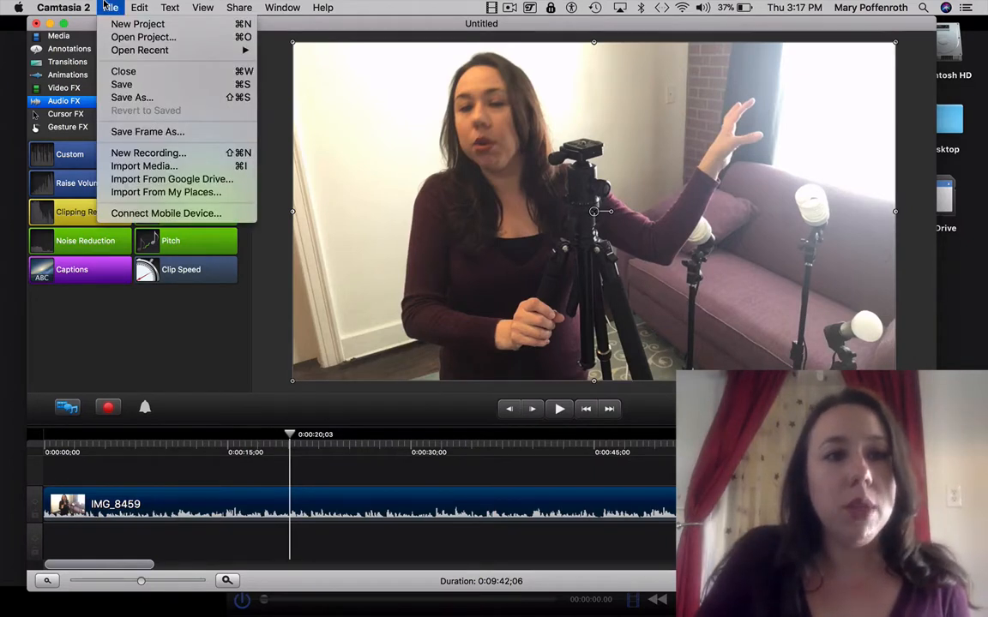
mouse_move(239, 7)
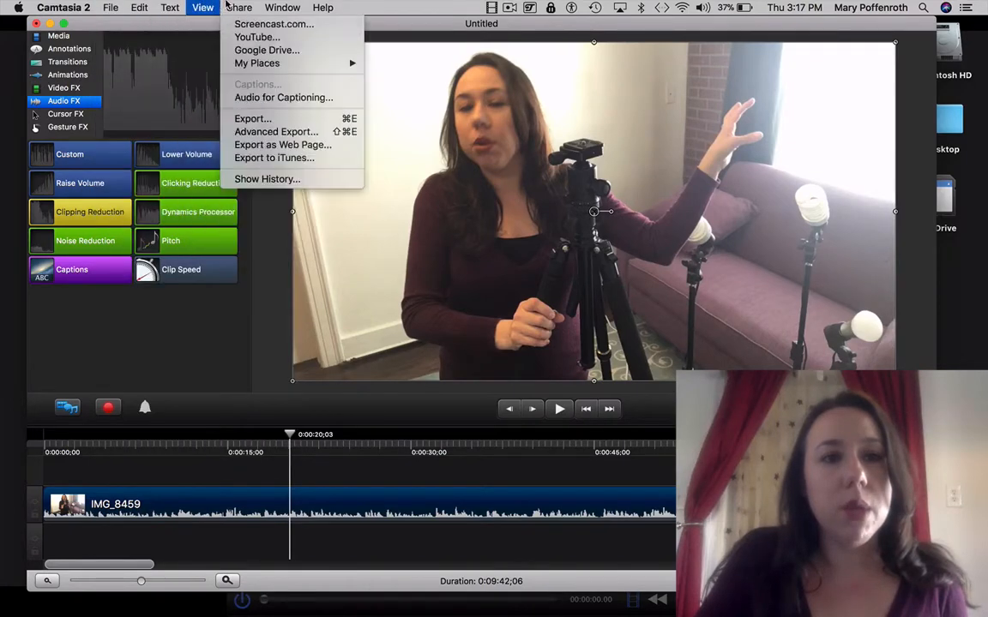
click(255, 132)
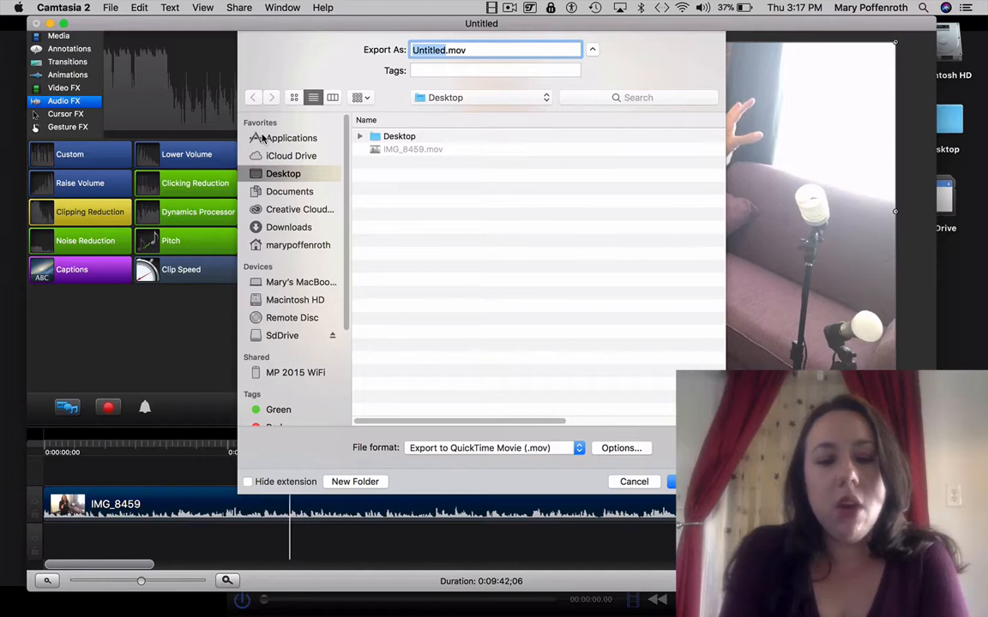
text(Camera Setup)
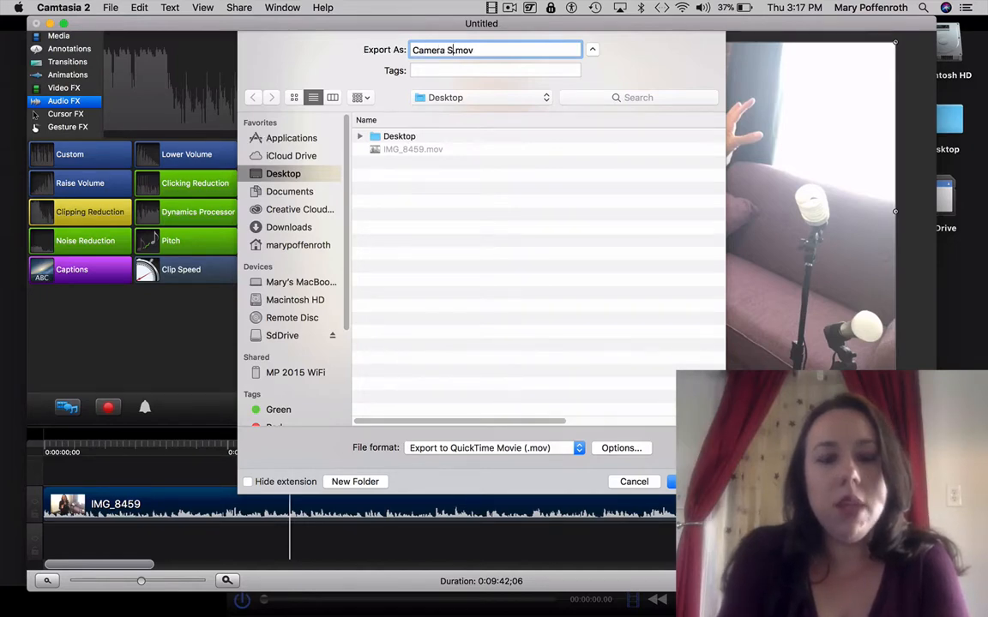
key(Return)
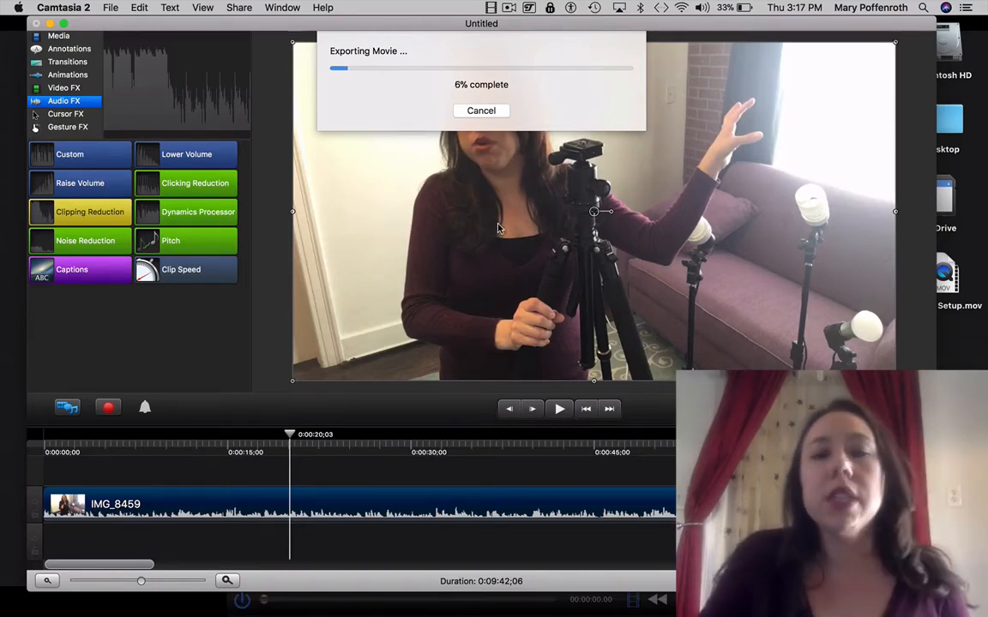
key(F11)
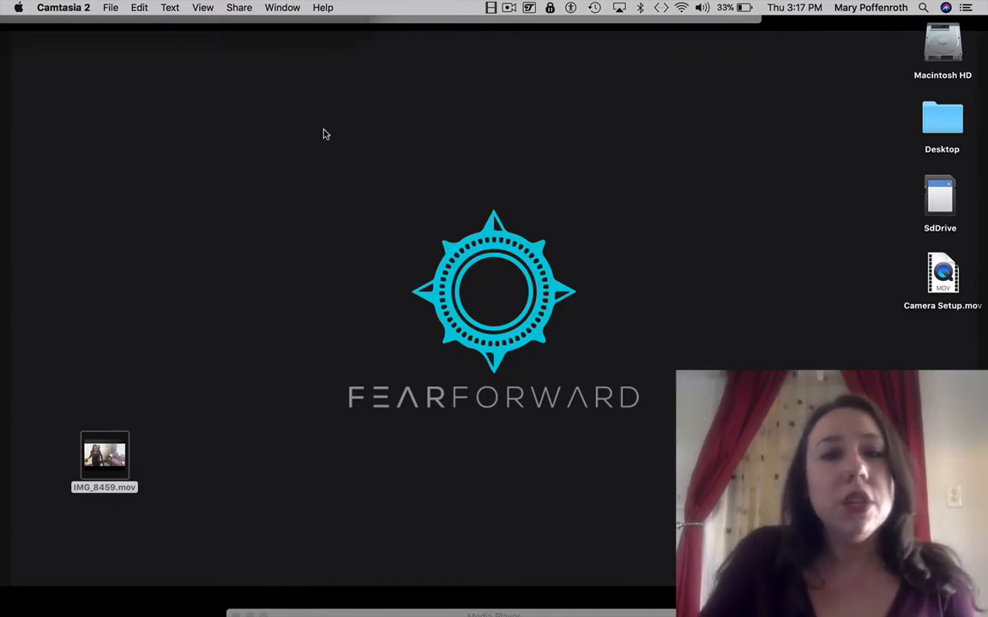
key(F11)
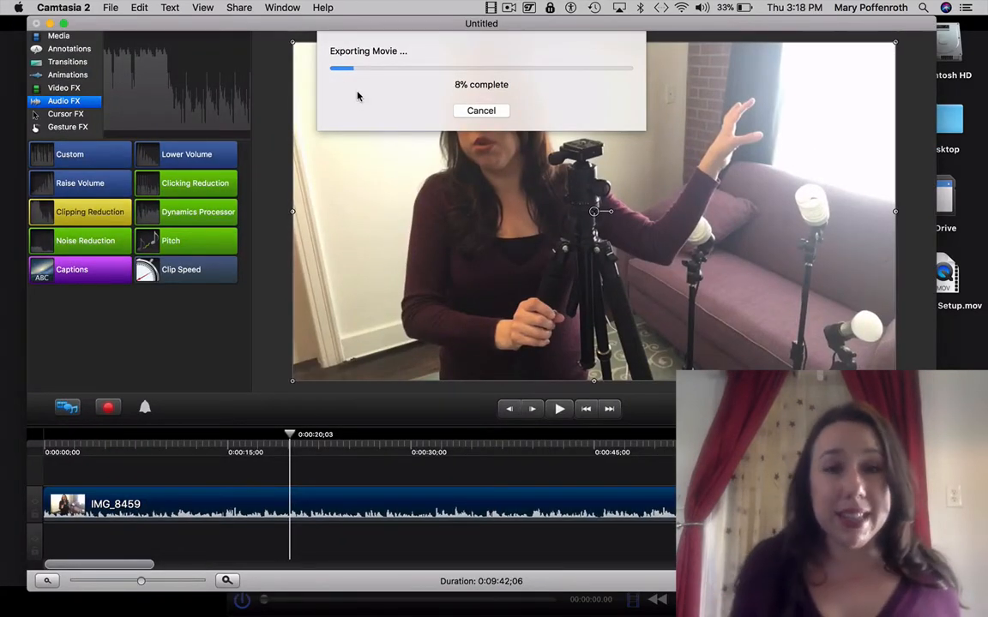